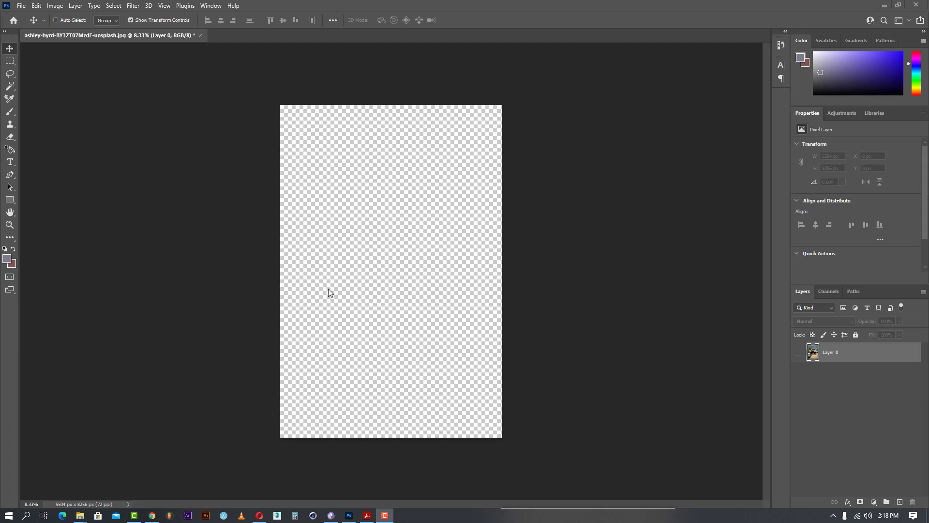
# Step: Make the hidden Layer 0 visible again
pyautogui.click(22, 5)
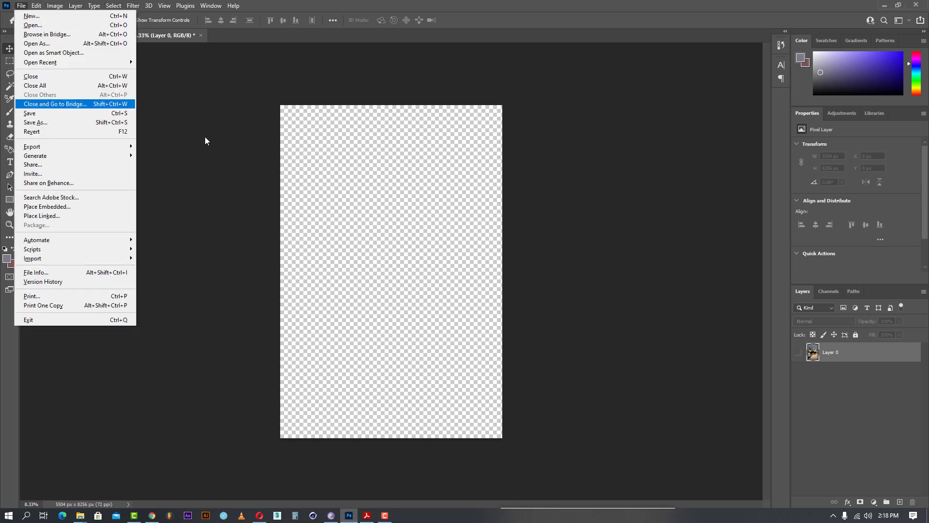
pyautogui.click(813, 370)
pyautogui.click(798, 352)
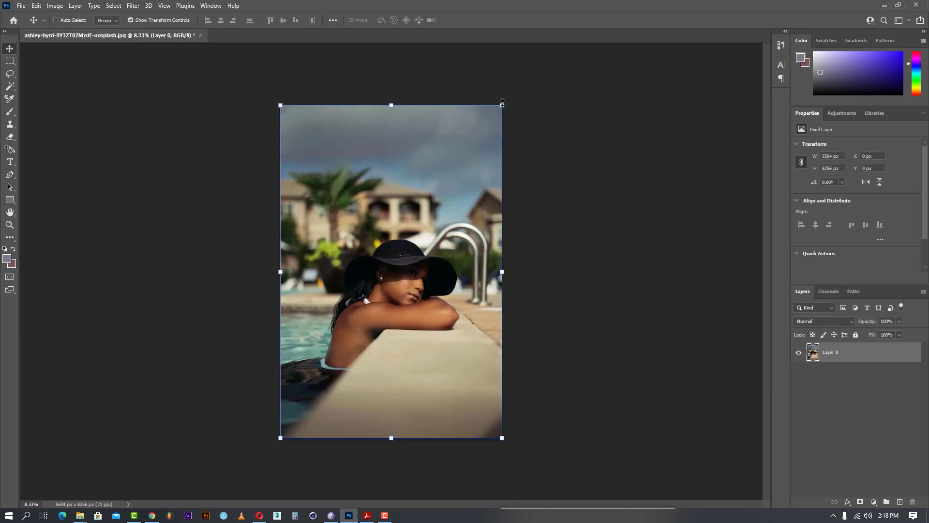
# Step: Try enlarging Layer 0 proportionally to about 106.9% with Free Transform, keeping its lower-left corner fixed
pyautogui.moveTo(503, 104); pyautogui.dragTo(520, 88)
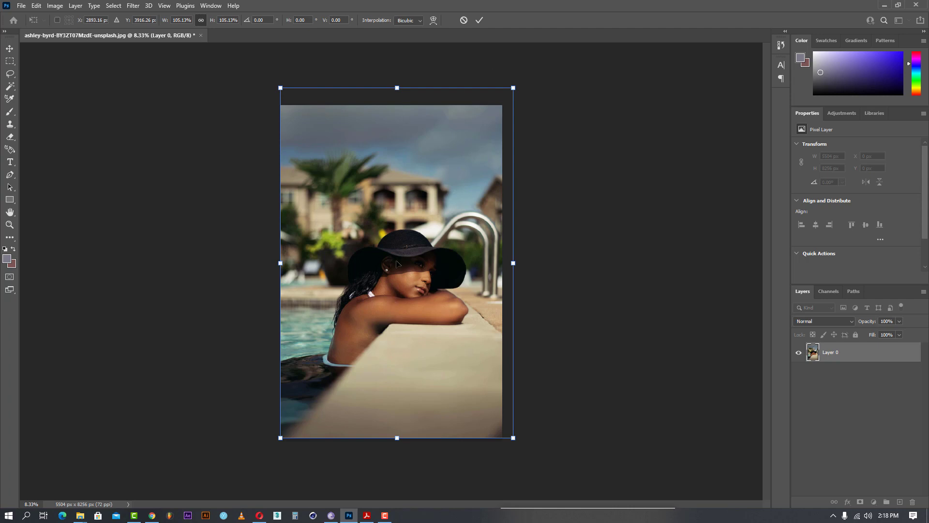
pyautogui.click(463, 20)
pyautogui.hotkey('ctrl', 't')
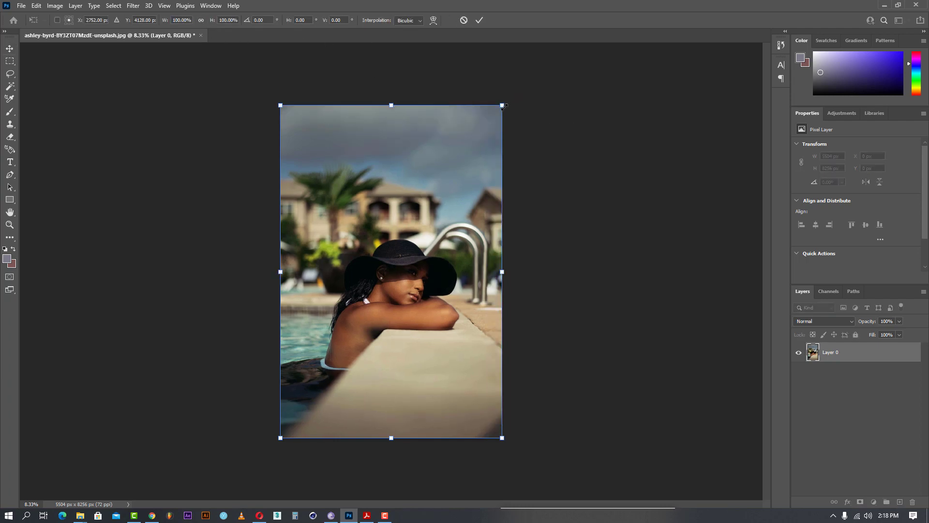
pyautogui.moveTo(504, 106); pyautogui.dragTo(549, 115)
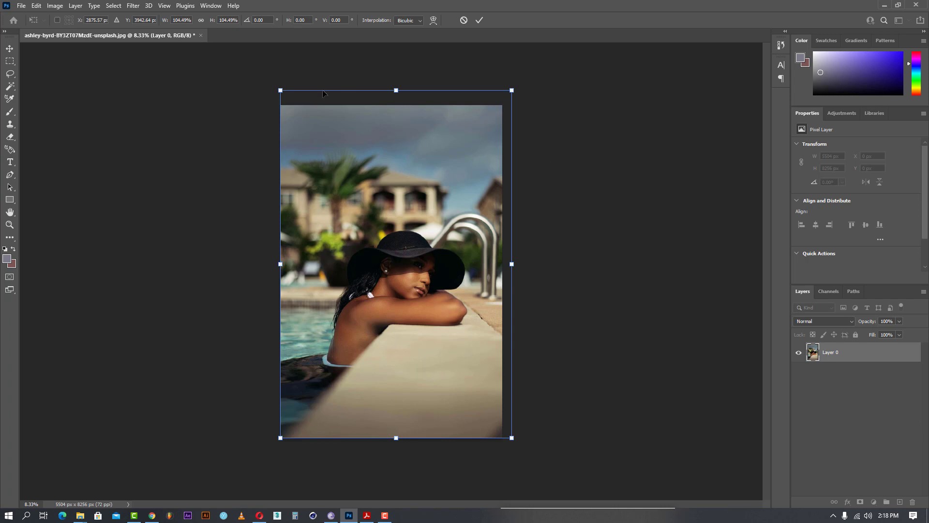
pyautogui.click(201, 20)
pyautogui.moveTo(511, 89)
pyautogui.mouseDown()
pyautogui.moveTo(454, 169)
pyautogui.moveTo(527, 66)
pyautogui.moveTo(508, 101)
pyautogui.moveTo(519, 105)
pyautogui.mouseUp()
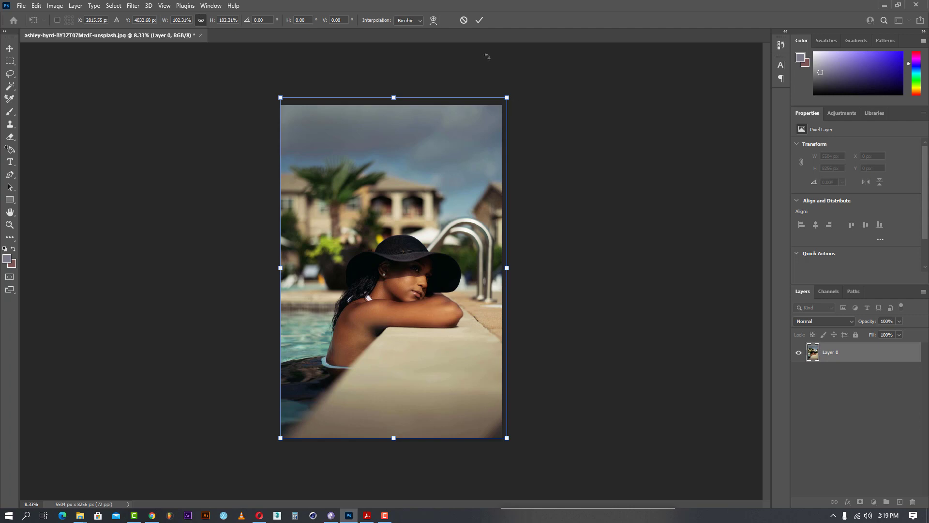
pyautogui.moveTo(507, 97); pyautogui.dragTo(513, 83)
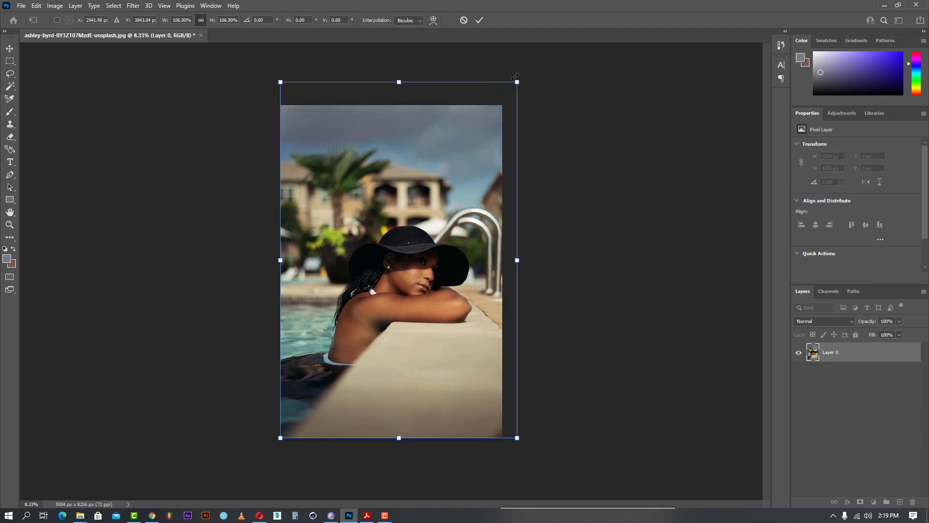
pyautogui.click(479, 20)
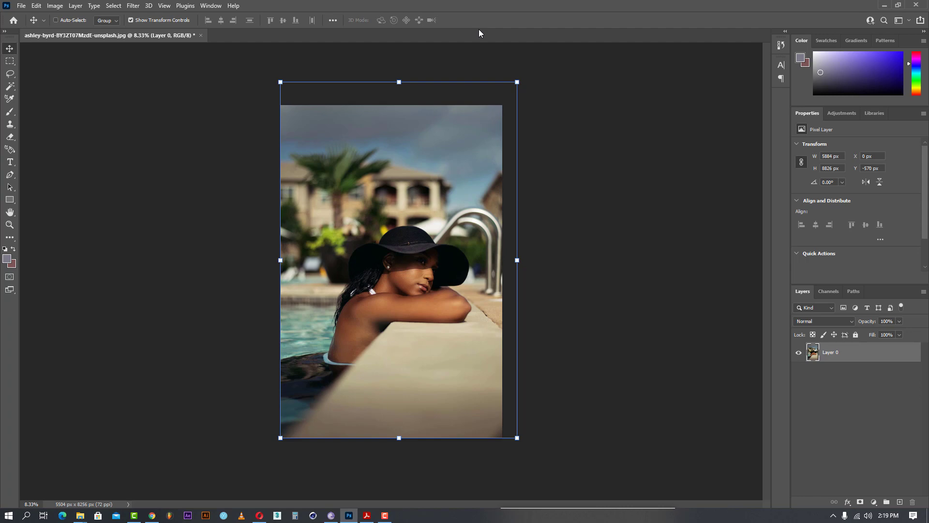
# Step: Undo the Free Transform of Layer 0
pyautogui.click(42, 6)
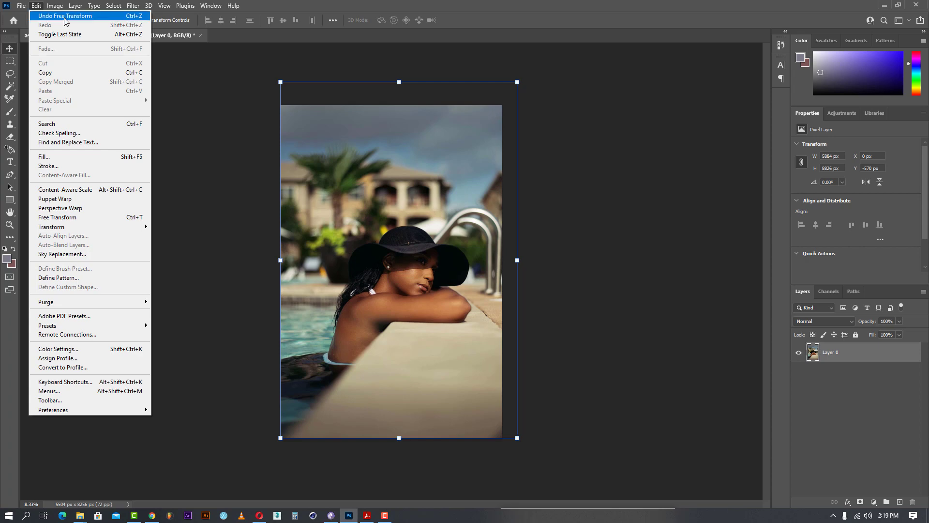
pyautogui.click(53, 15)
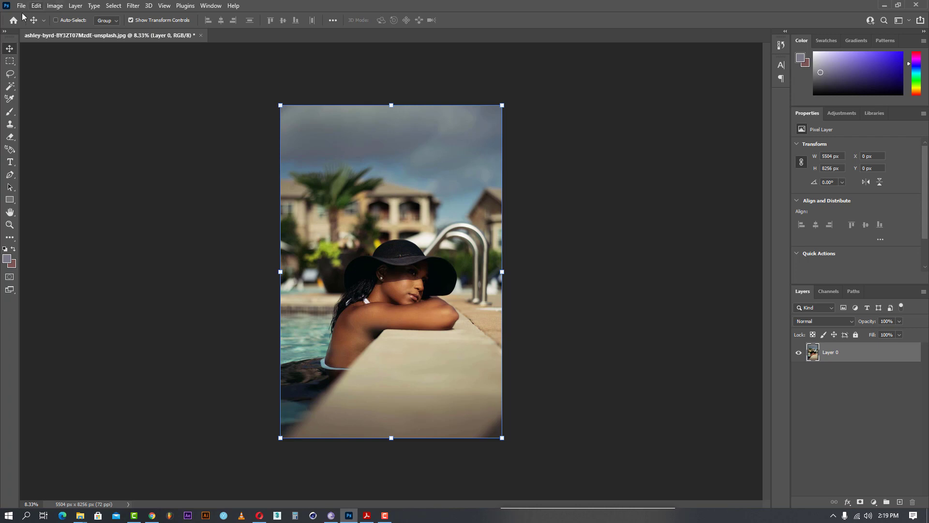
pyautogui.click(36, 6)
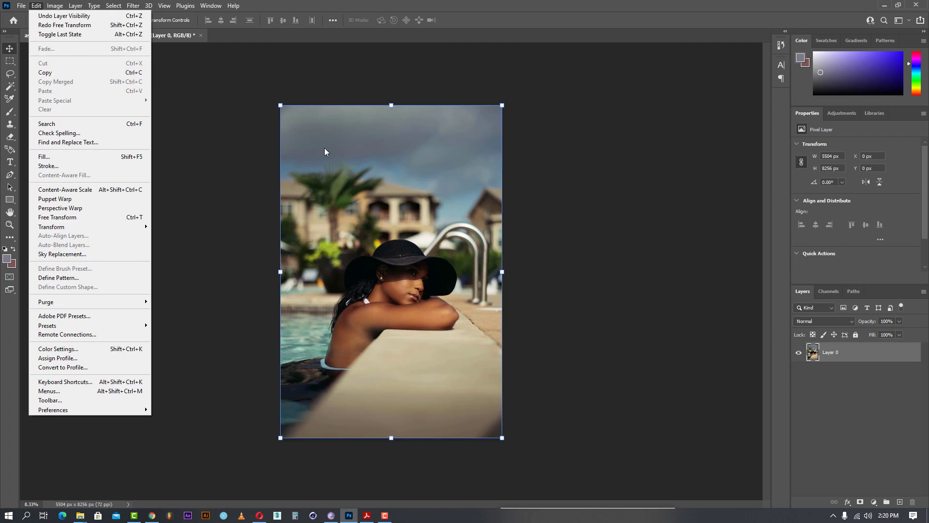
pyautogui.click(334, 7)
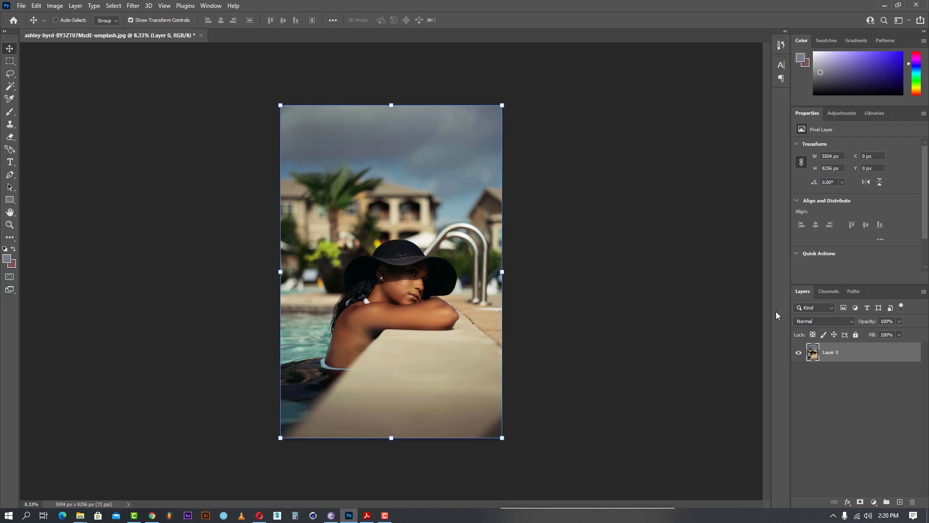
pyautogui.click(806, 320)
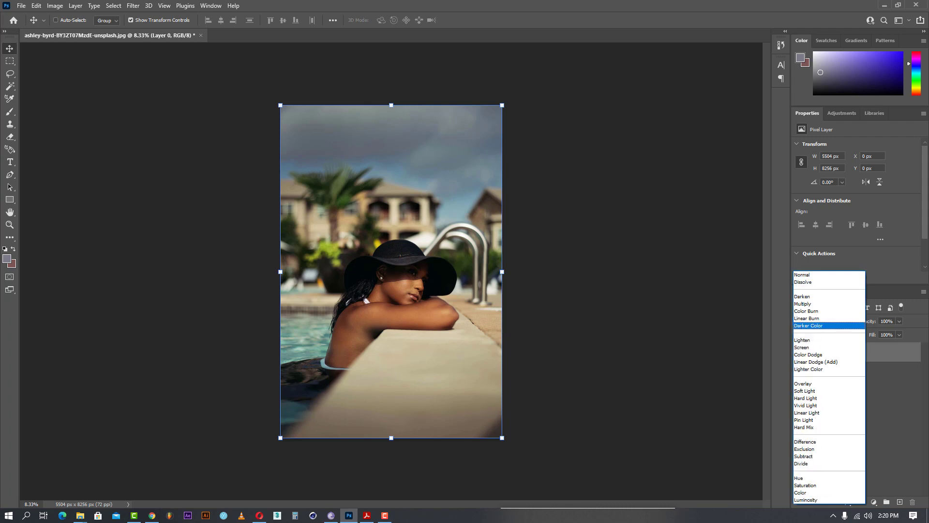
pyautogui.click(916, 410)
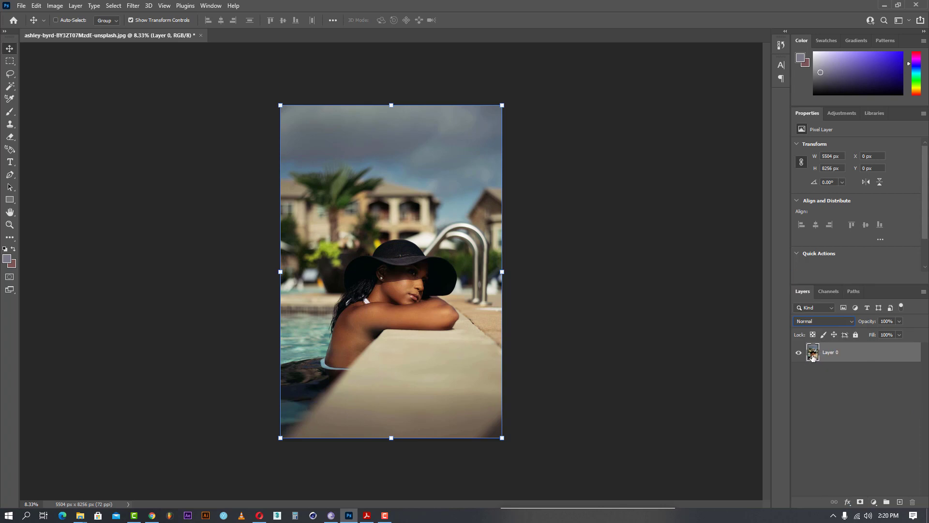
# Step: Draw a rectangle about 6368 × 1548 px across the lower part of the photo and fill it with red #b42828
pyautogui.click(10, 200)
pyautogui.moveTo(271, 318); pyautogui.dragTo(528, 380)
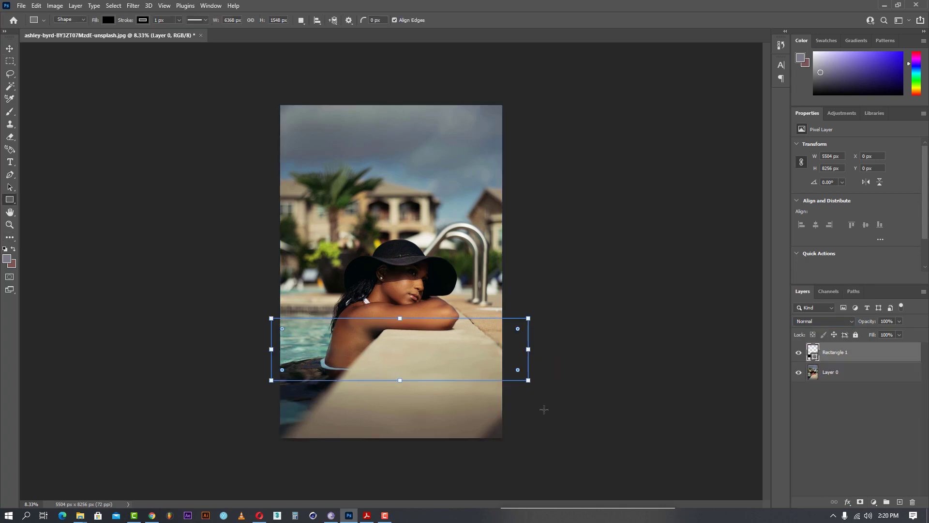
pyautogui.doubleClick(814, 353)
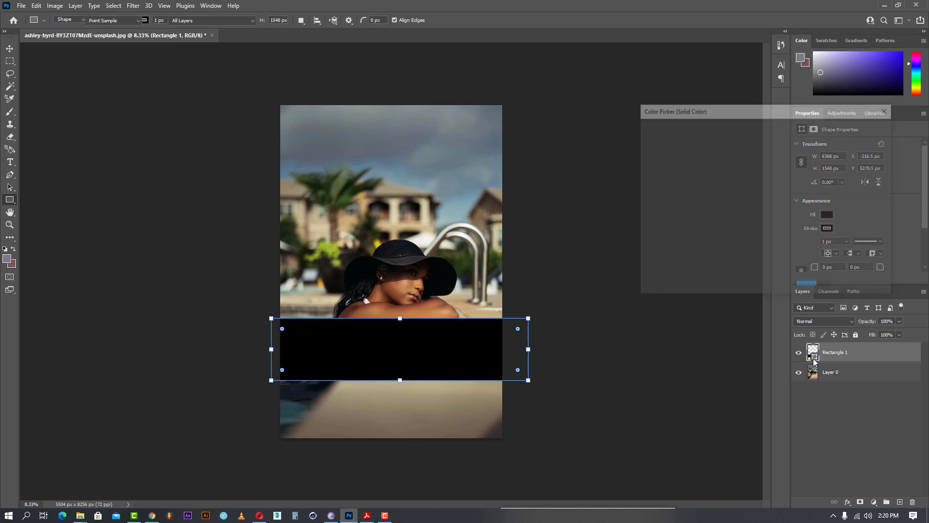
pyautogui.click(738, 168)
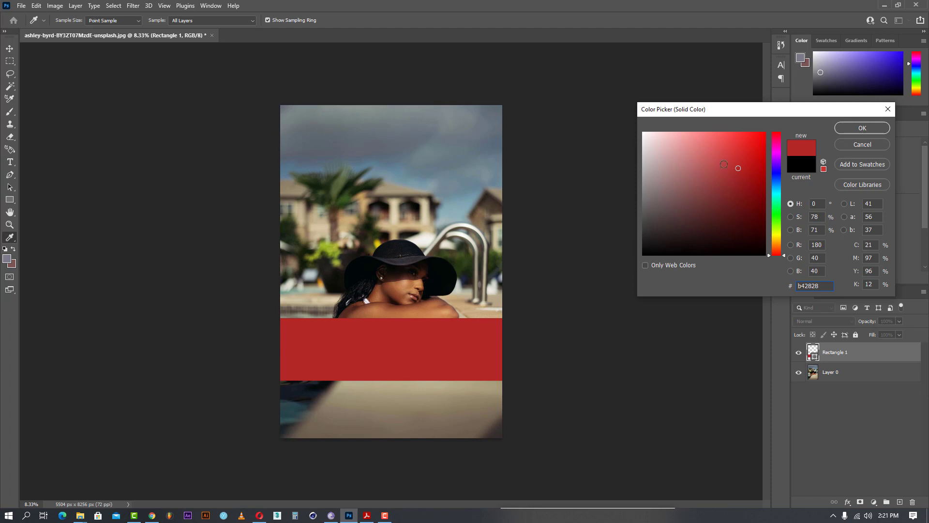
pyautogui.click(846, 132)
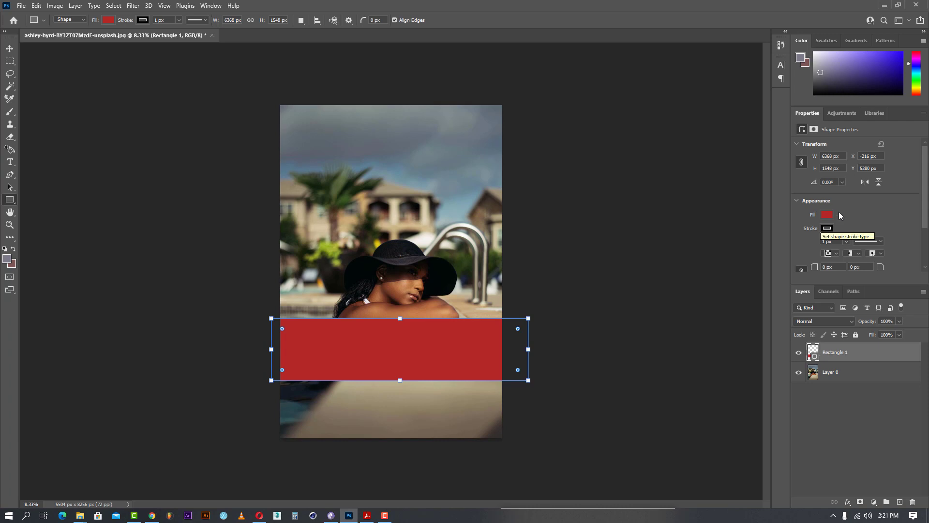
# Step: Increase the red rectangle's stroke width to 99.69 px
pyautogui.click(846, 241)
pyautogui.moveTo(847, 253); pyautogui.dragTo(876, 252)
pyautogui.click(874, 220)
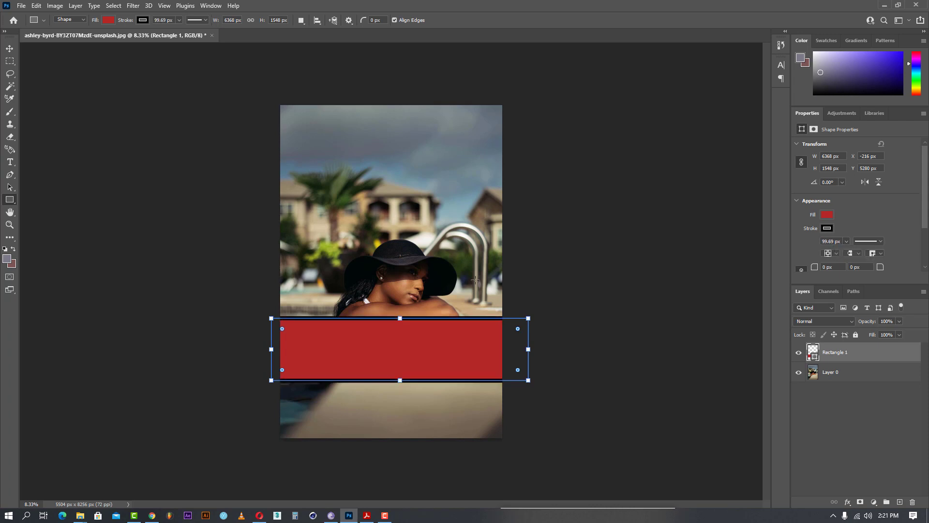
# Step: Set the red rectangle's stroke to no color and deselect its layer
pyautogui.click(827, 228)
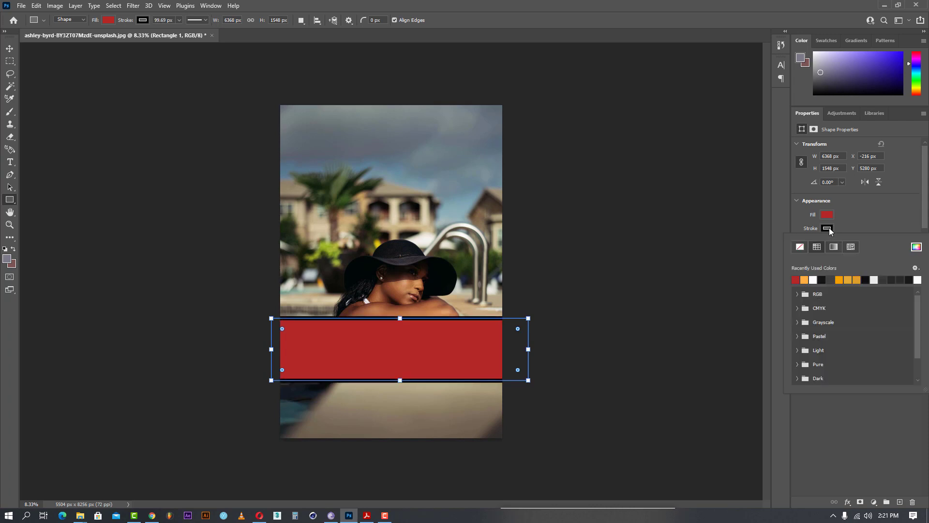
pyautogui.click(804, 248)
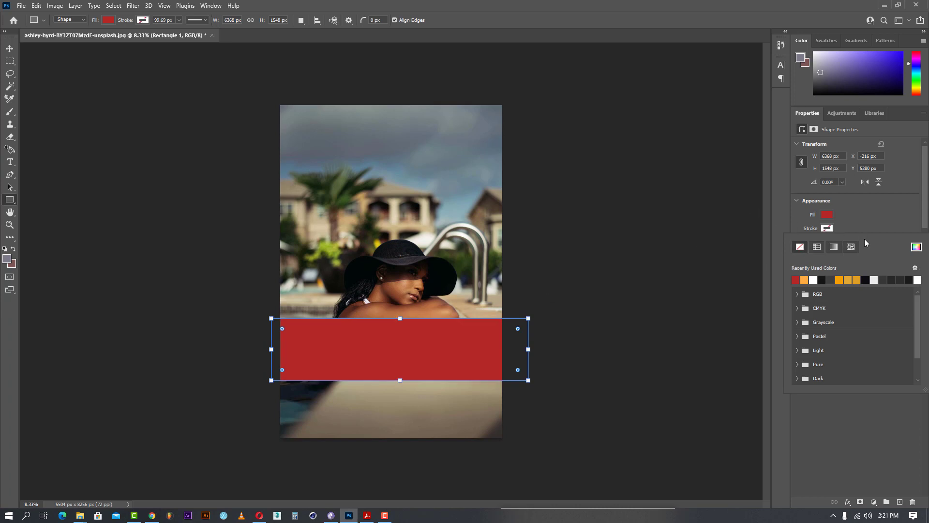
pyautogui.click(834, 410)
pyautogui.click(834, 411)
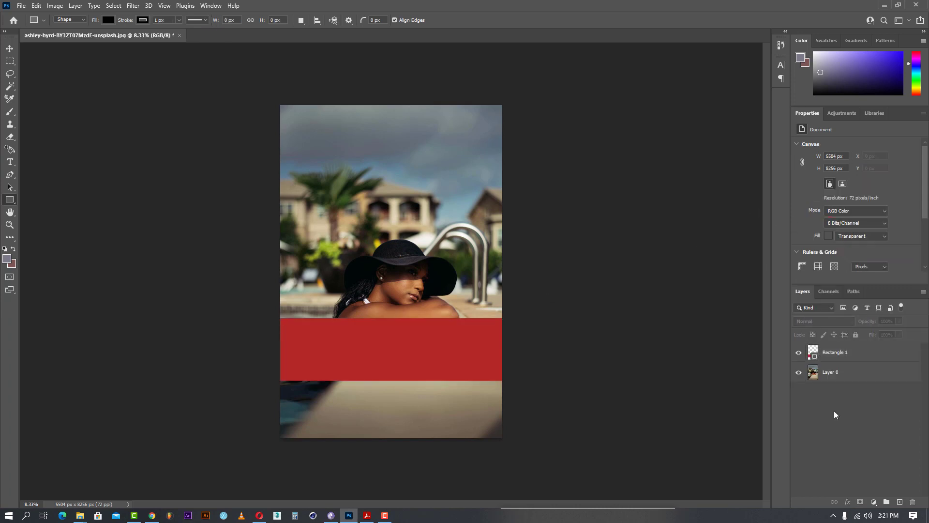
# Step: Set the blend mode of the Rectangle 1 layer to Multiply
pyautogui.click(833, 357)
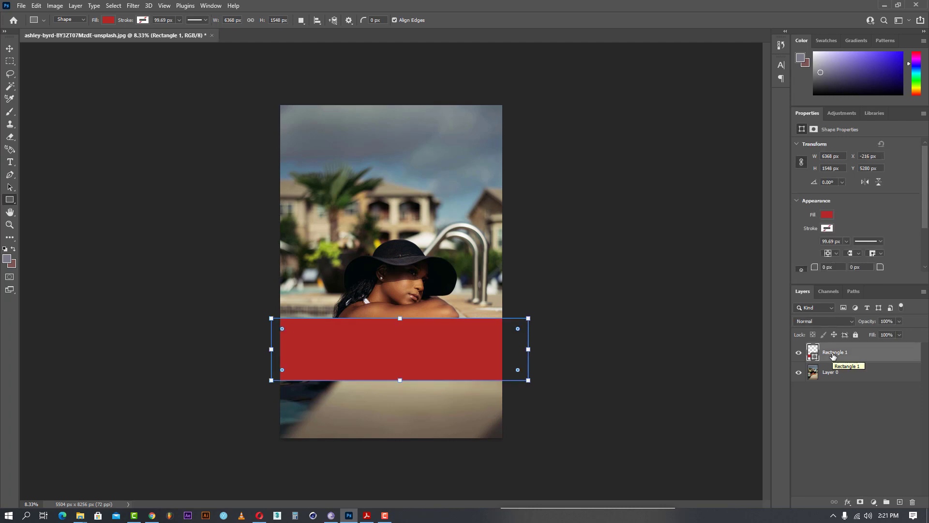
pyautogui.click(822, 322)
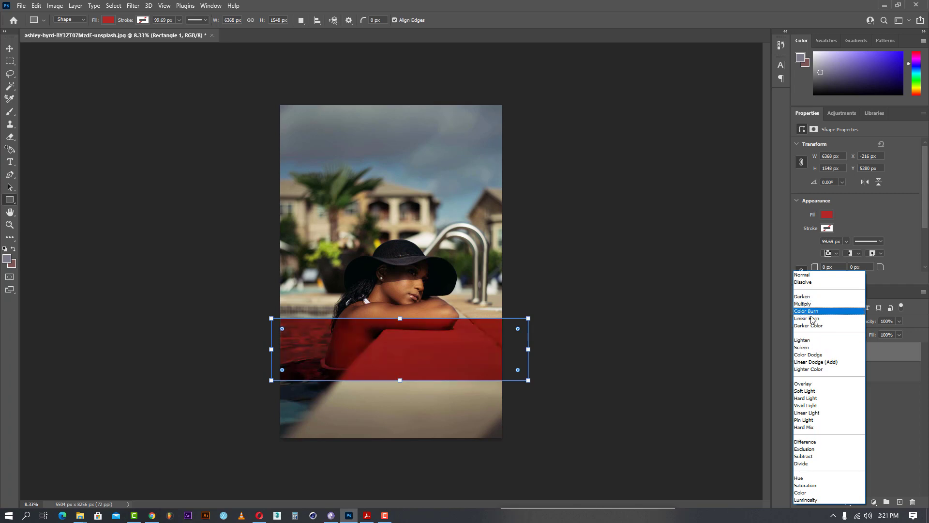
pyautogui.click(807, 304)
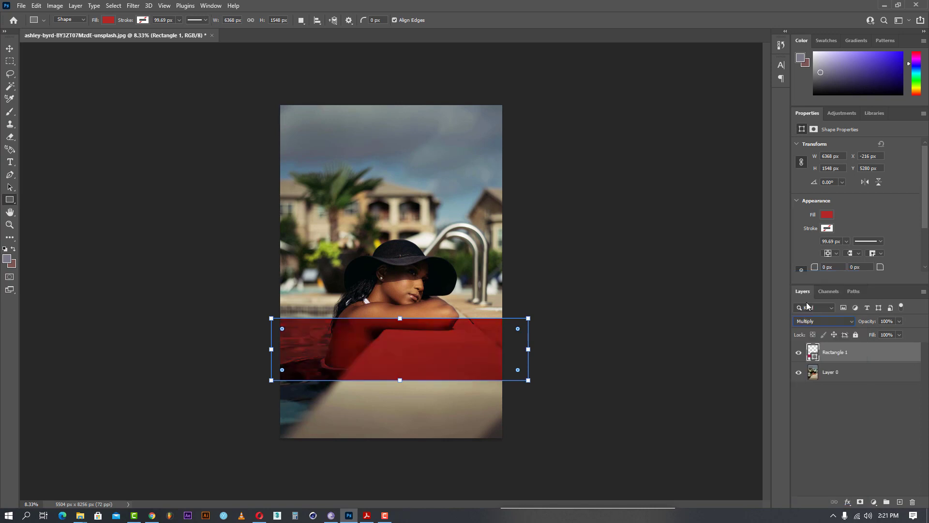
# Step: Set the Rectangle 1 layer's blend mode to Soft Light and hide the layer
pyautogui.click(805, 322)
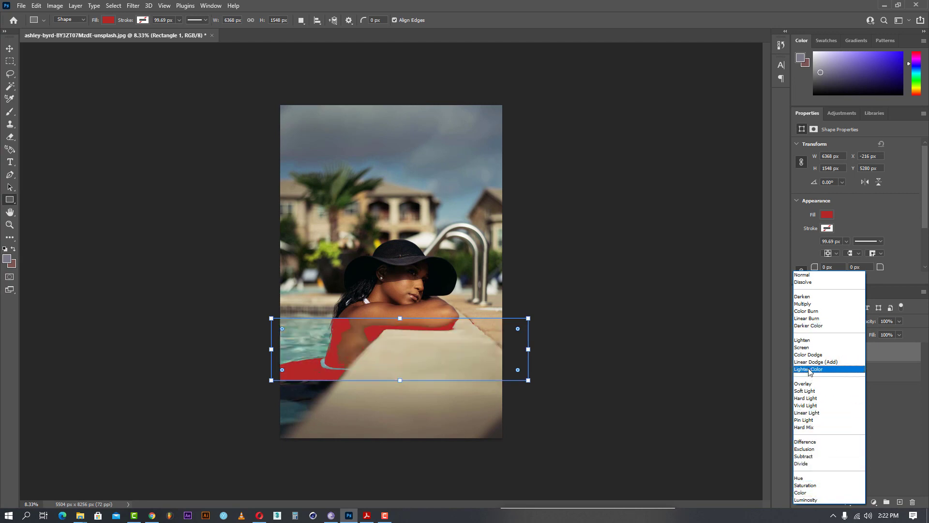
pyautogui.click(806, 392)
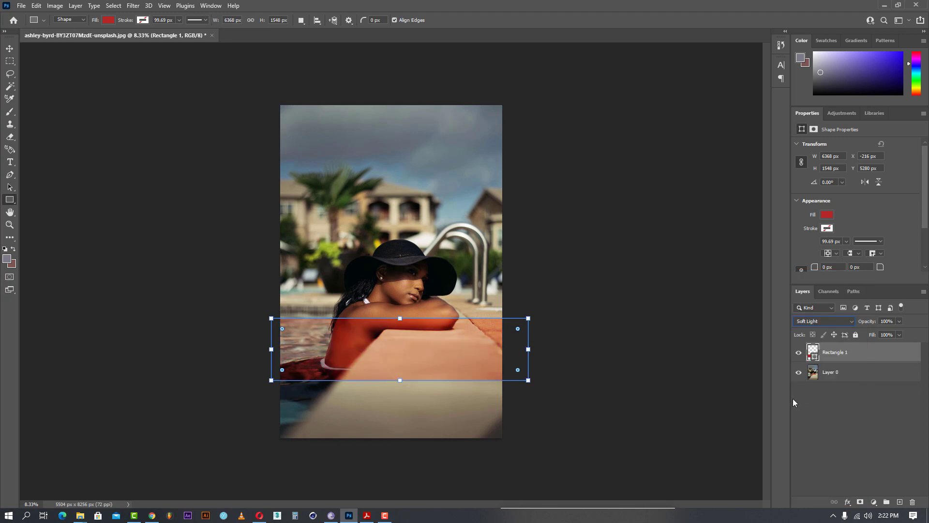
pyautogui.click(832, 410)
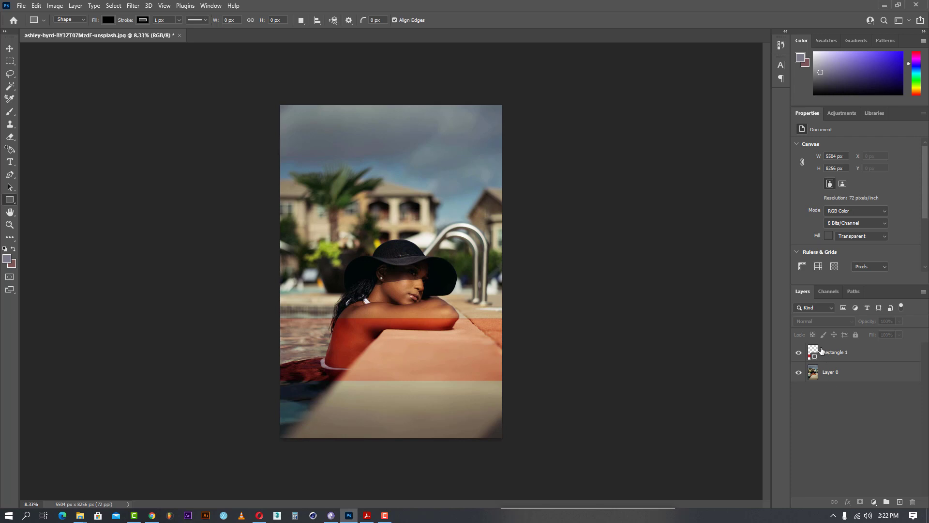
pyautogui.click(799, 353)
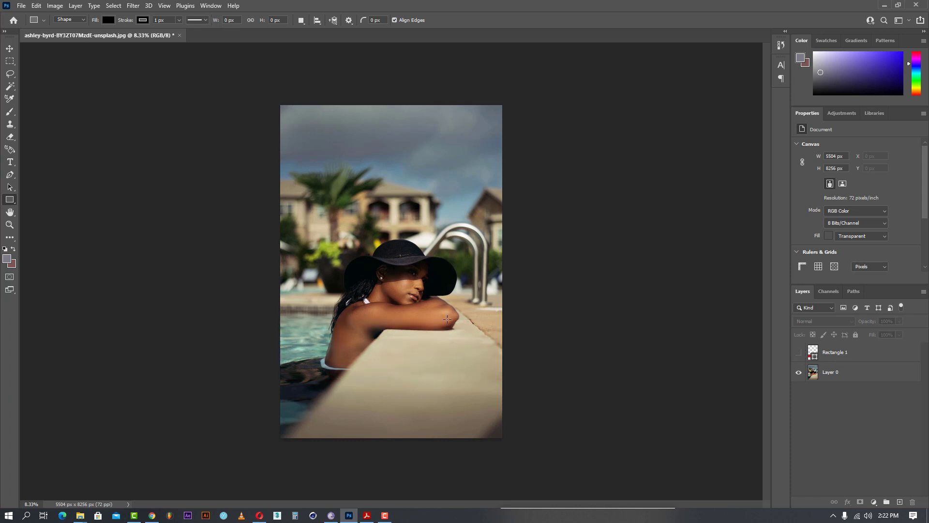
pyautogui.click(23, 6)
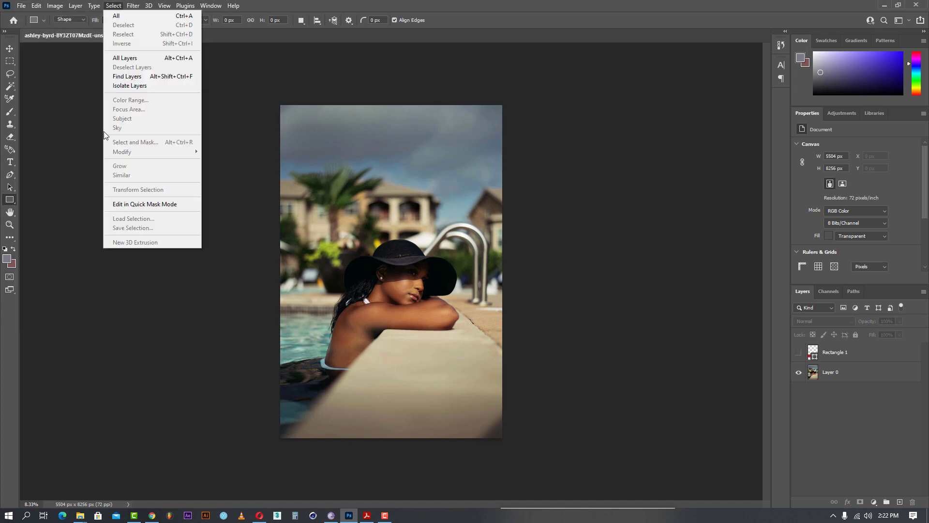
pyautogui.click(532, 4)
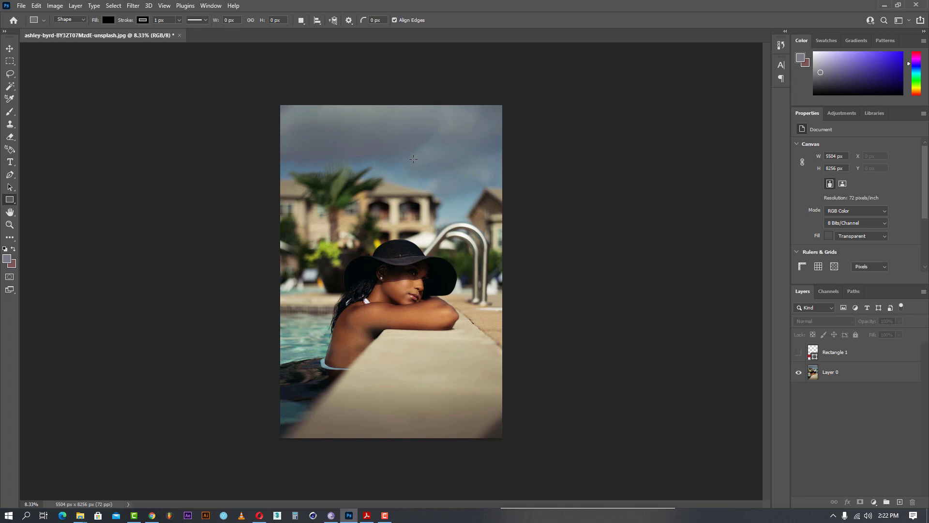
# Step: Go to the Home screen and look through the recent files
pyautogui.click(13, 22)
pyautogui.scroll(-3, 370, 216)
pyautogui.scroll(2, 363, 192)
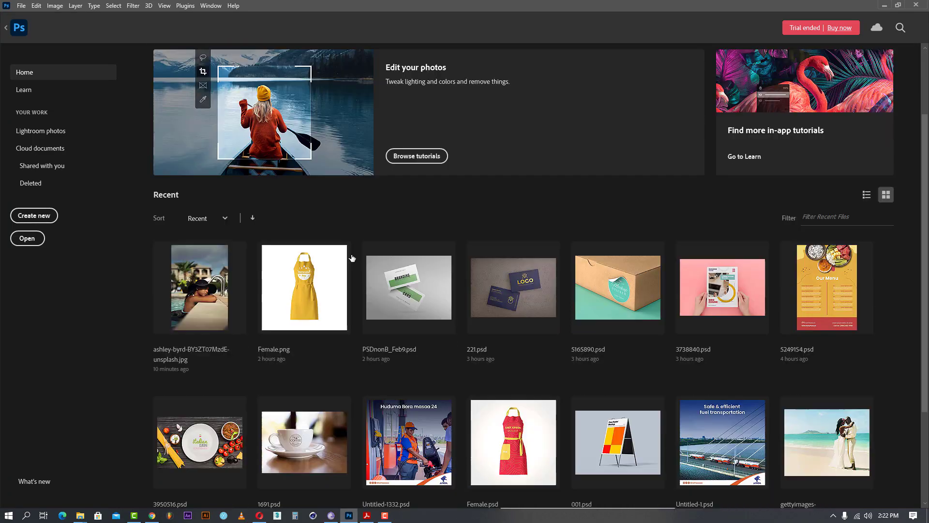
pyautogui.scroll(-4, 484, 242)
pyautogui.scroll(3, 318, 279)
pyautogui.scroll(2, 318, 279)
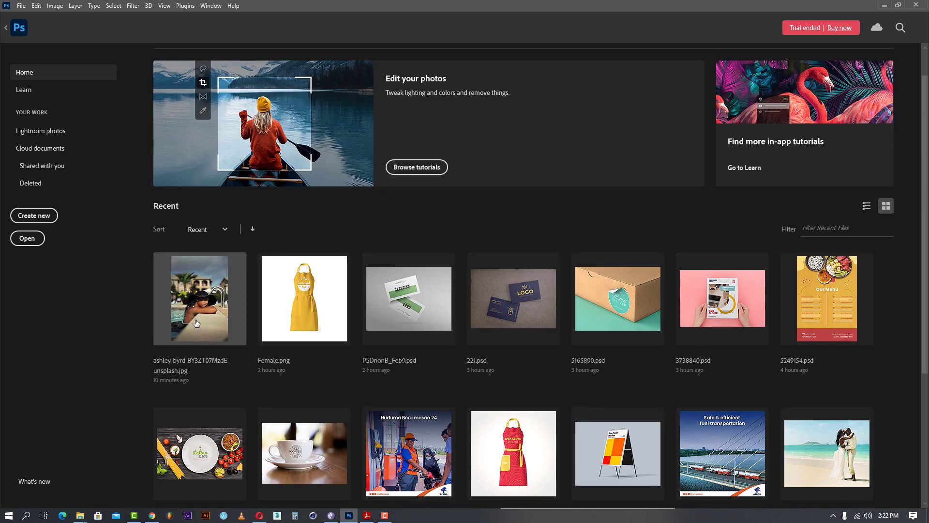
# Step: View the list of Preferences categories from the Home screen, then dismiss it without opening any category
pyautogui.click(39, 6)
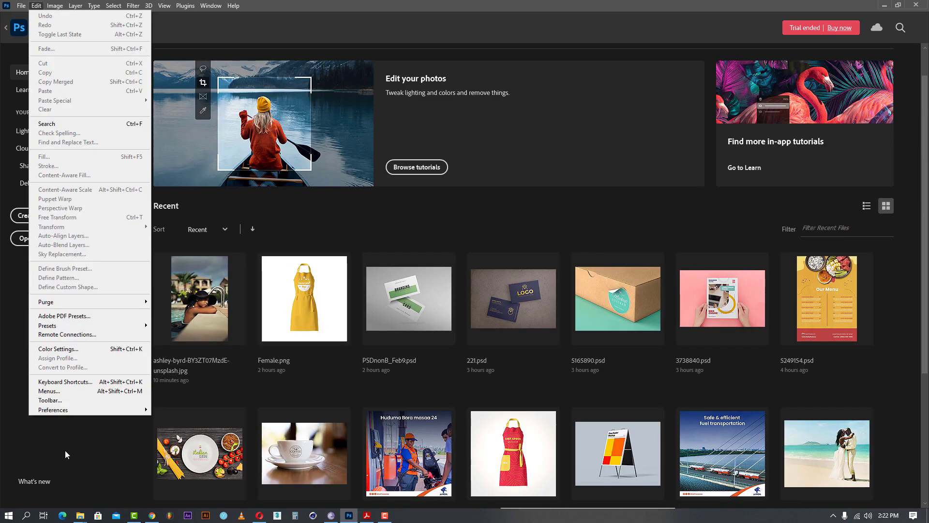
pyautogui.moveTo(77, 411)
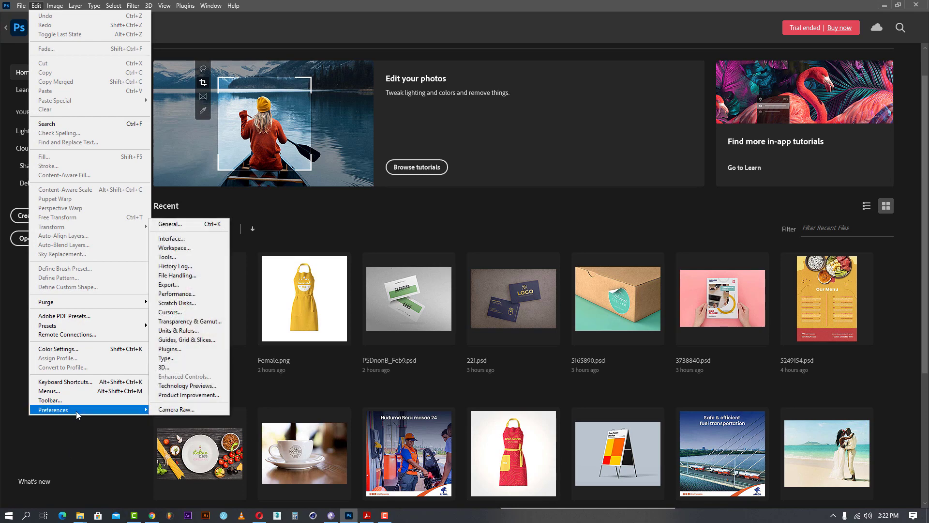
pyautogui.click(583, 30)
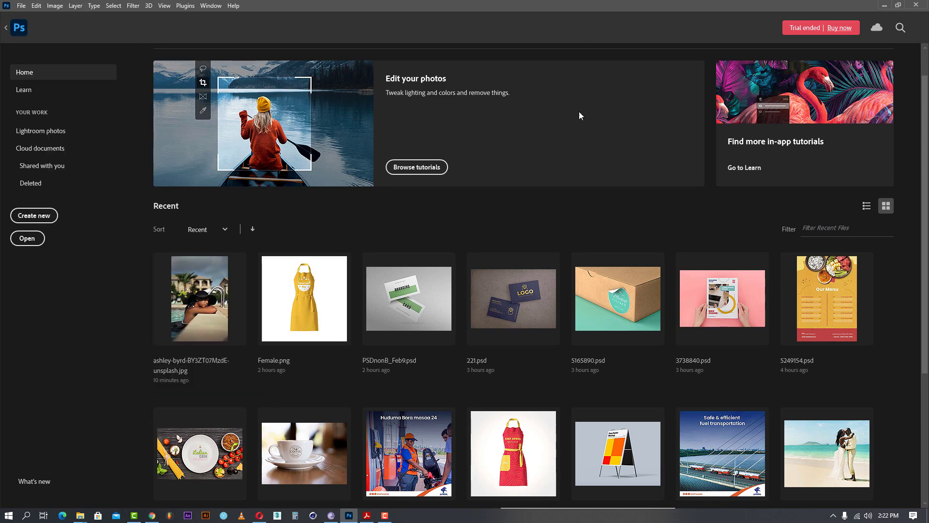
# Step: Review the full set of recent file thumbnails and return to the open pool photo document
pyautogui.scroll(-1, 584, 373)
pyautogui.scroll(-2, 649, 374)
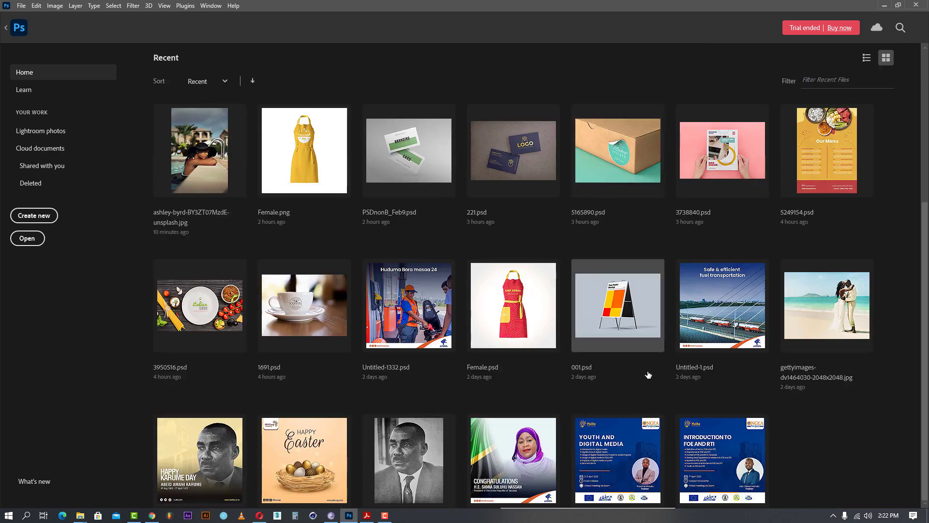
pyautogui.scroll(1, 649, 366)
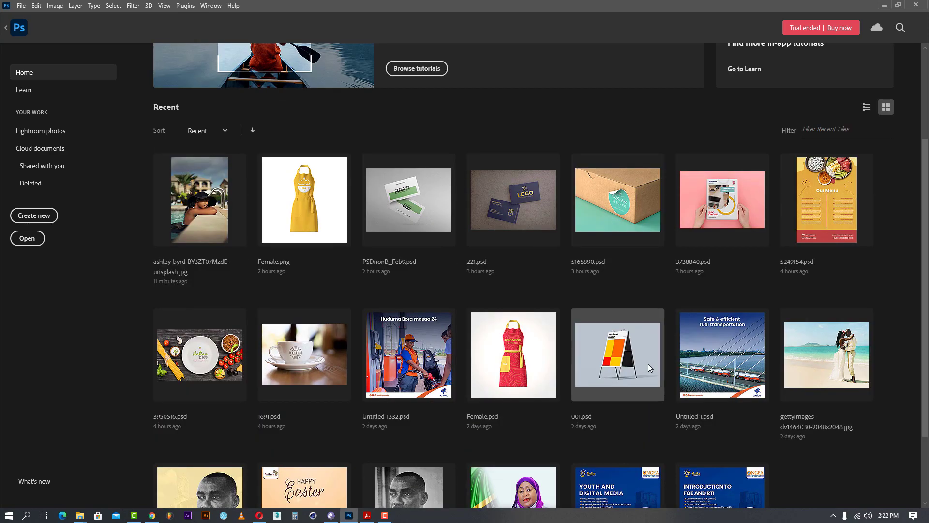
pyautogui.scroll(2, 649, 364)
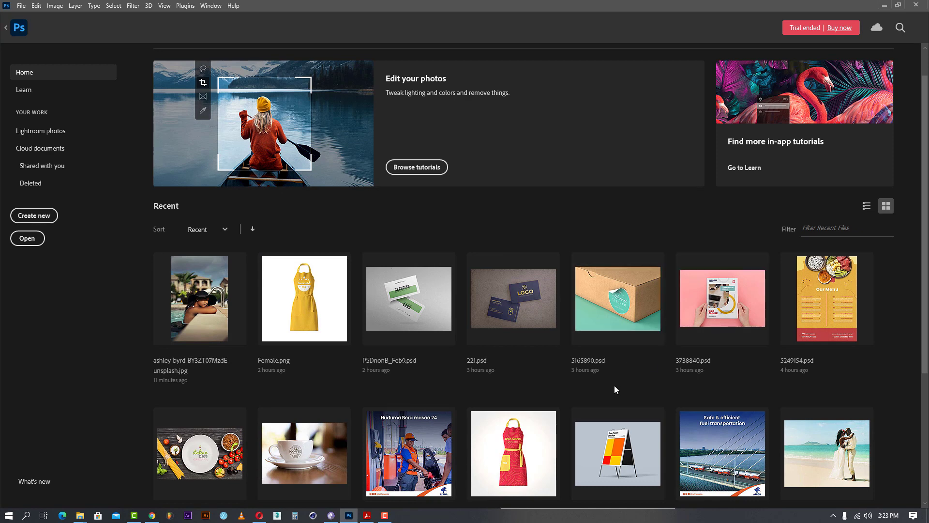
pyautogui.scroll(-4, 613, 386)
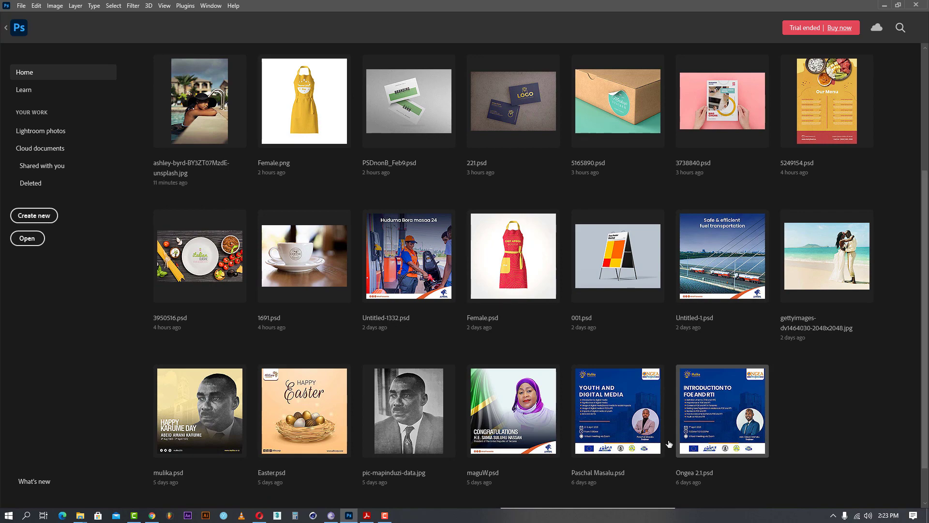
pyautogui.scroll(3, 567, 350)
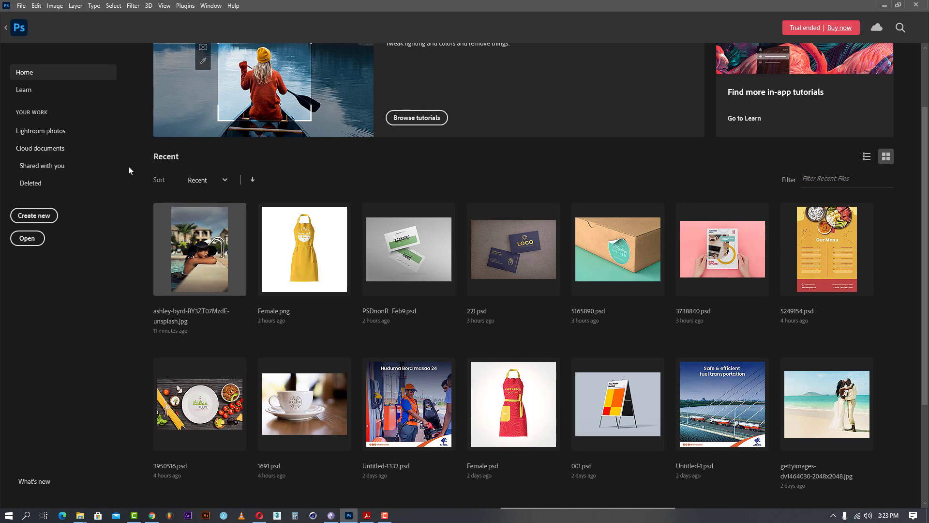
pyautogui.click(5, 29)
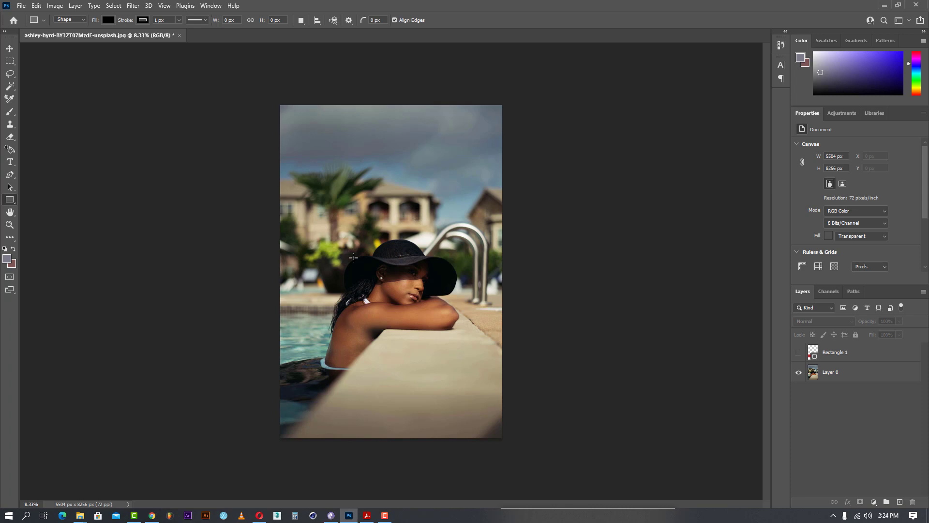
# Step: Select Layer 0 and open the Neural Filters workspace for it
pyautogui.click(134, 5)
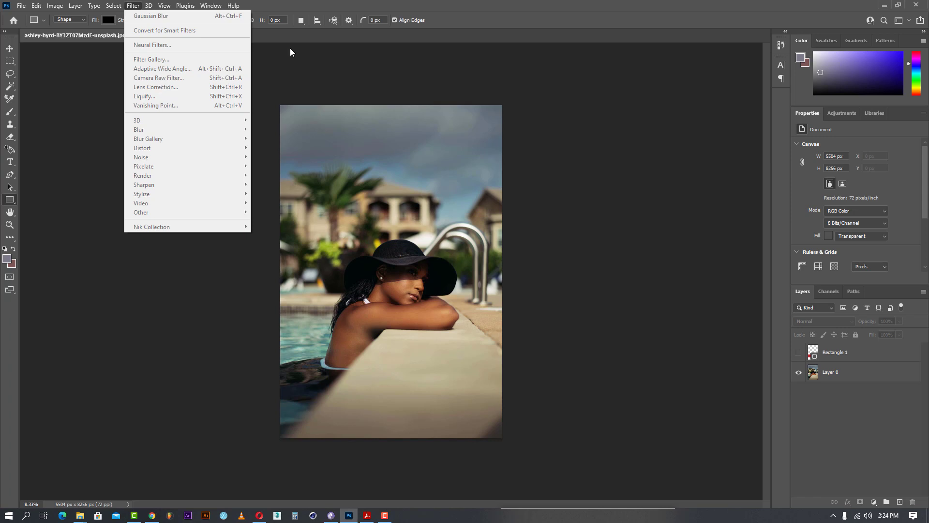
pyautogui.click(494, 5)
pyautogui.click(821, 373)
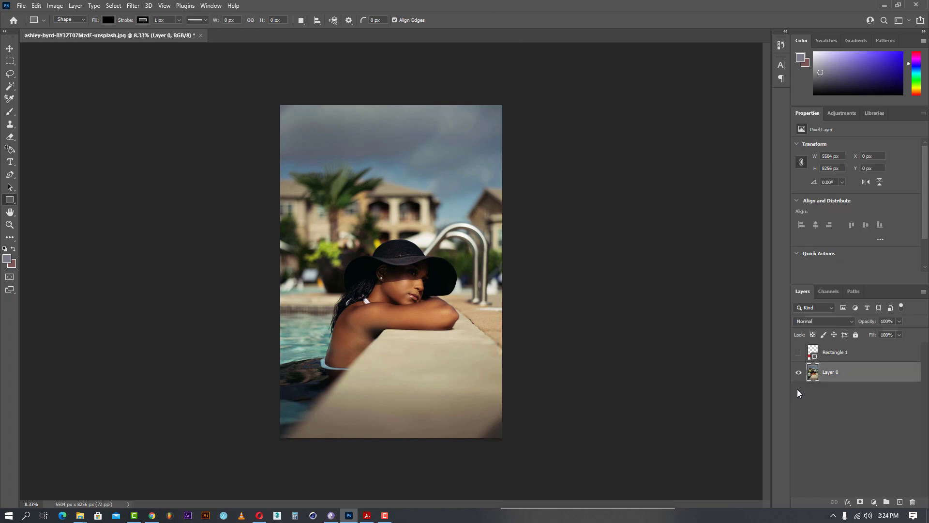
pyautogui.click(133, 5)
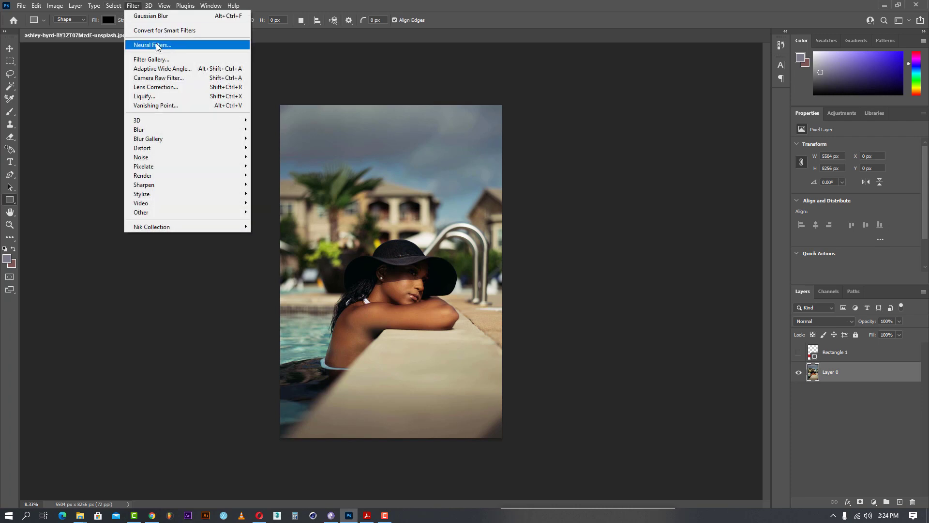
pyautogui.click(156, 46)
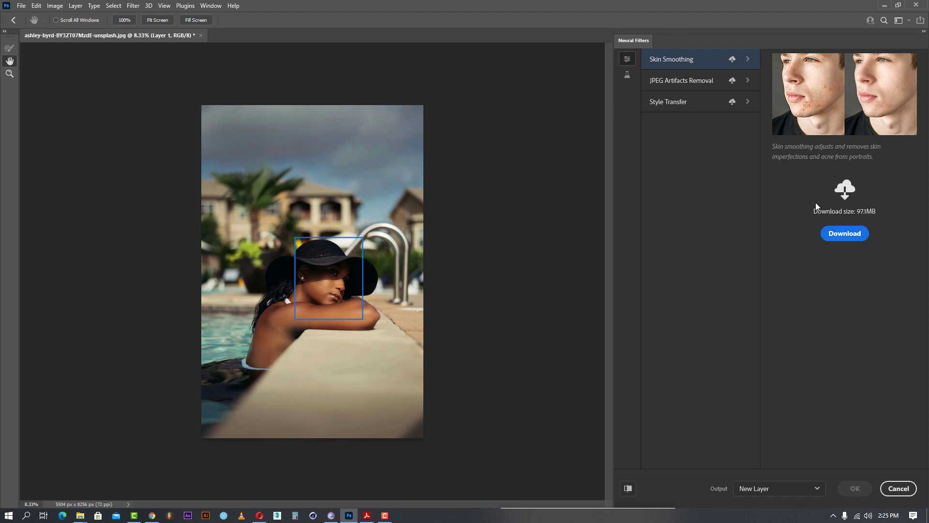
# Step: Examine the JPEG Artifacts Removal and Style Transfer filters, and the Makeup Transfer and Depth-Aware Haze beta filters
pyautogui.click(697, 90)
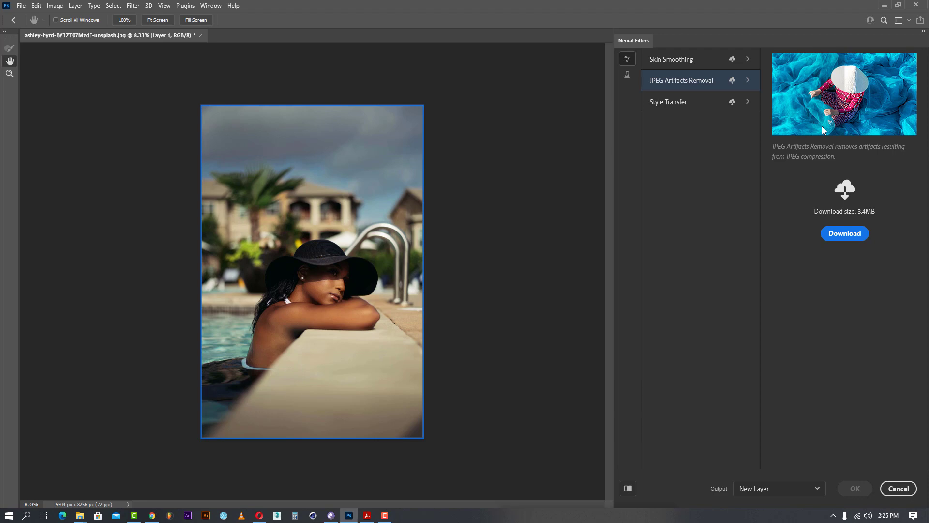
pyautogui.click(690, 107)
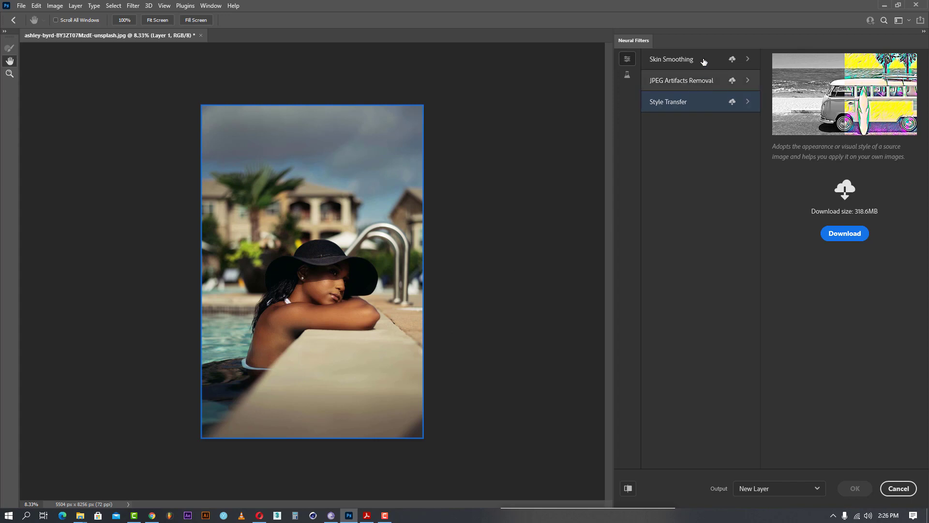
pyautogui.click(627, 75)
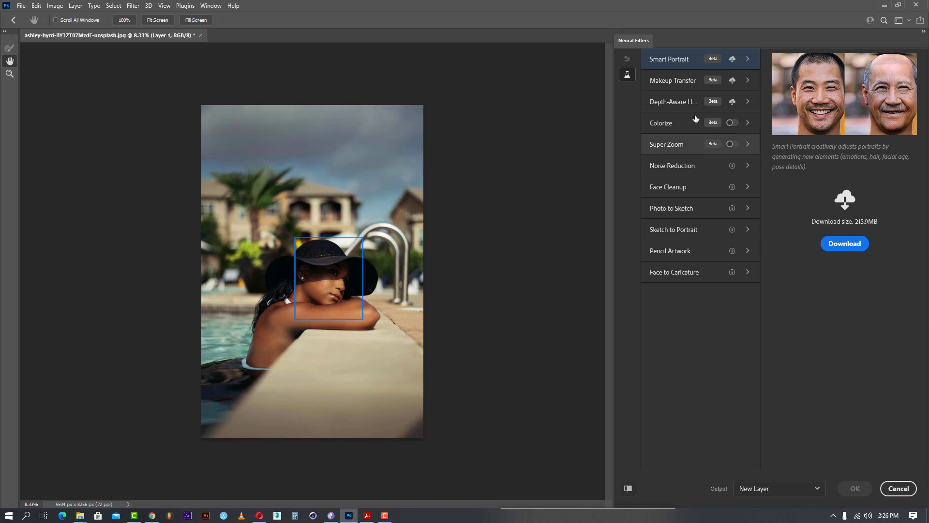
pyautogui.click(674, 83)
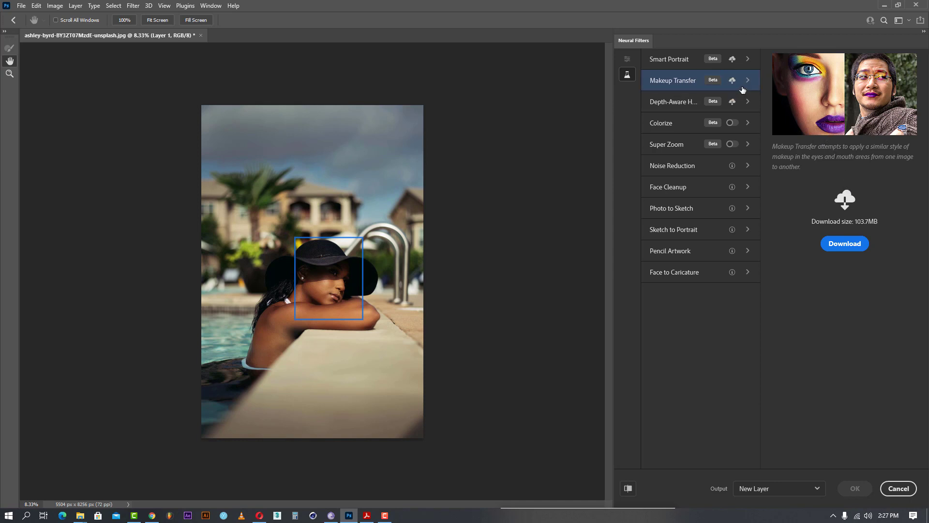
pyautogui.click(661, 105)
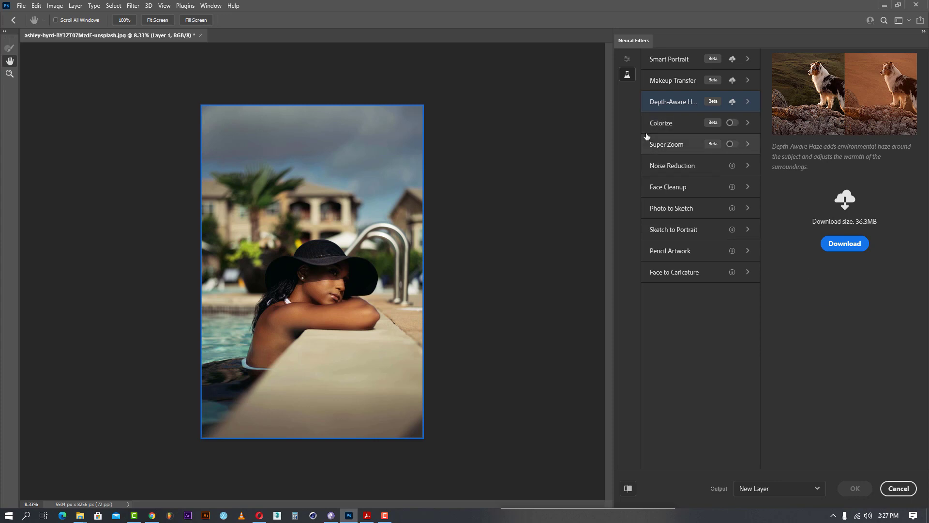
# Step: Examine the Colorize and Super Zoom beta filter settings and leave Neural Filters without applying anything
pyautogui.click(679, 128)
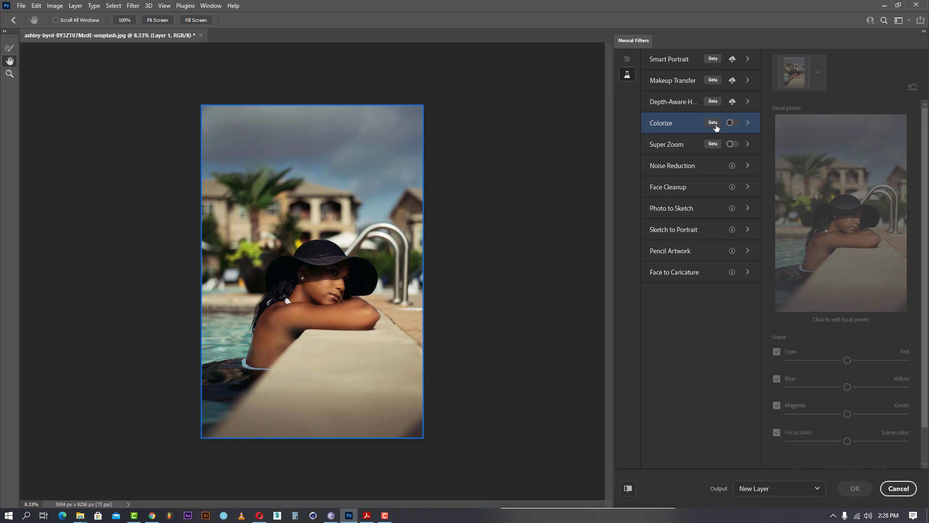
pyautogui.moveTo(717, 127)
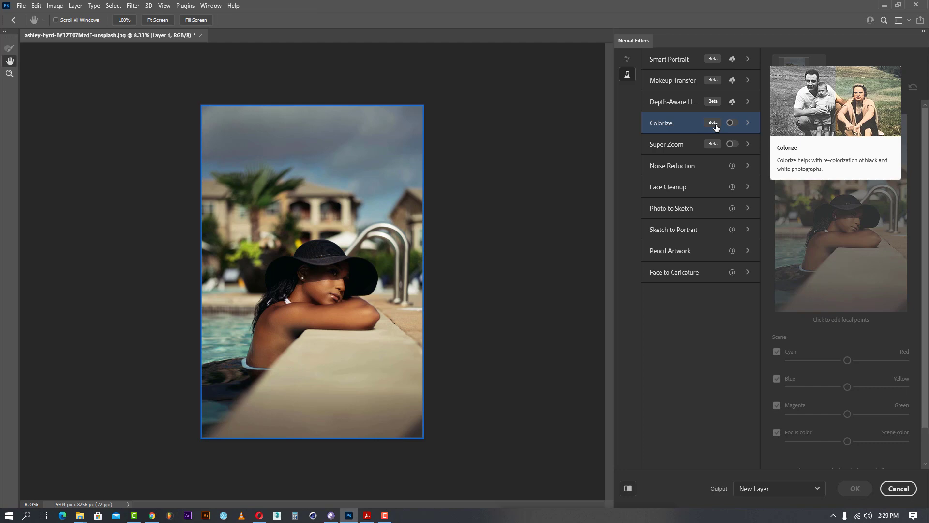
pyautogui.moveTo(670, 152)
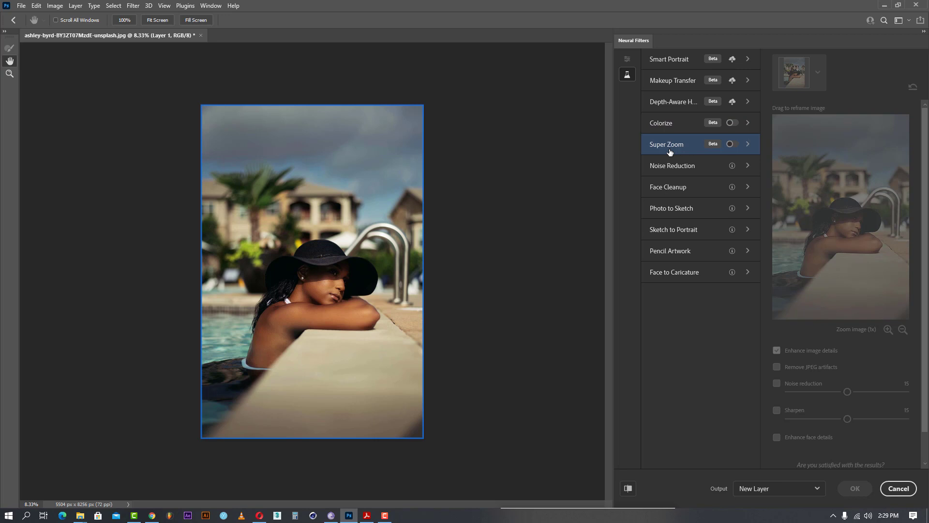
pyautogui.click(676, 128)
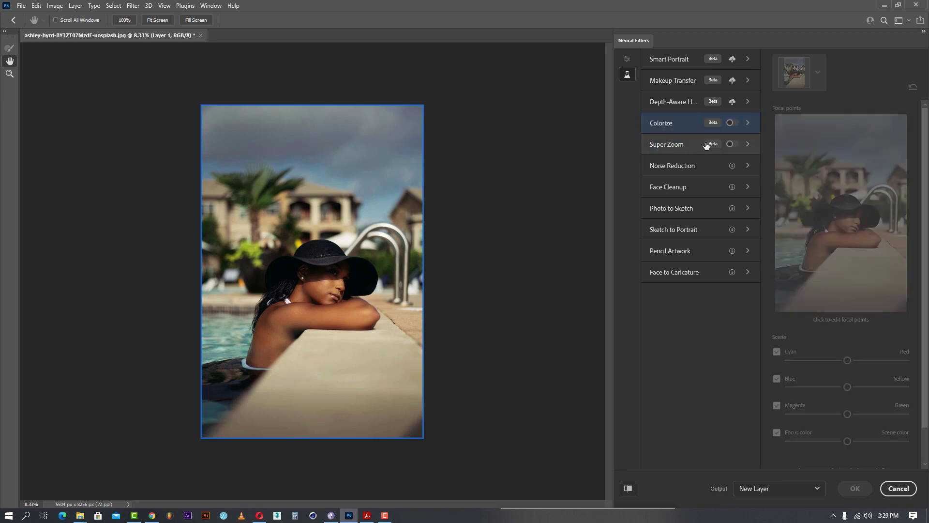
pyautogui.moveTo(711, 146)
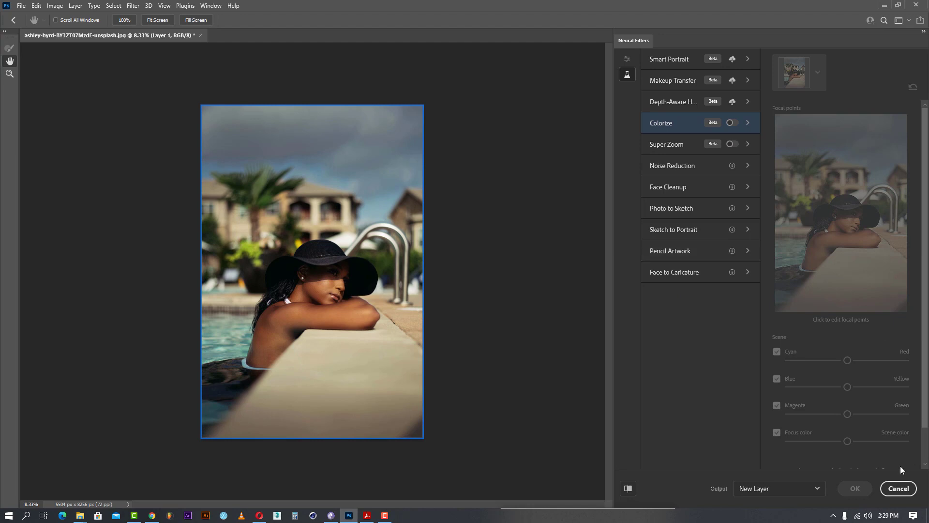
pyautogui.click(898, 487)
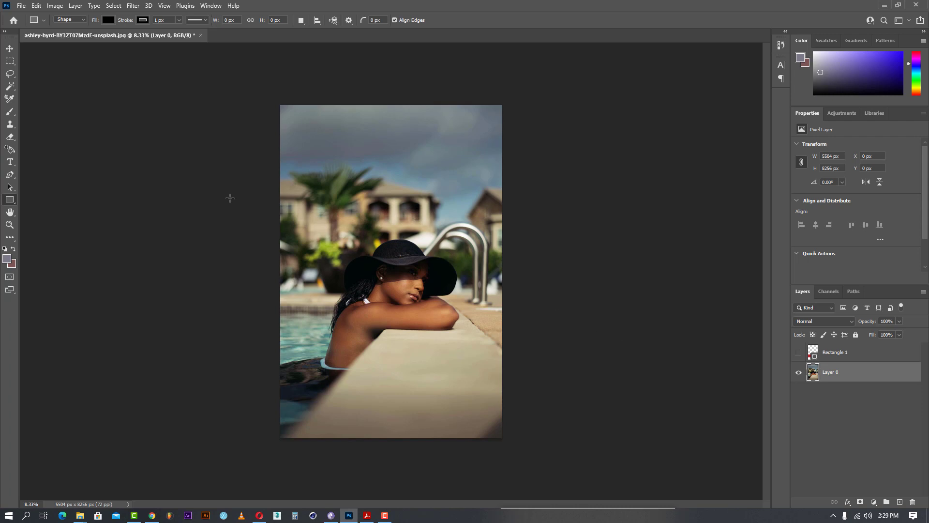
# Step: Switch to the Move tool and open the raw photo IMG_4723.CR2 in Camera Raw
pyautogui.click(13, 49)
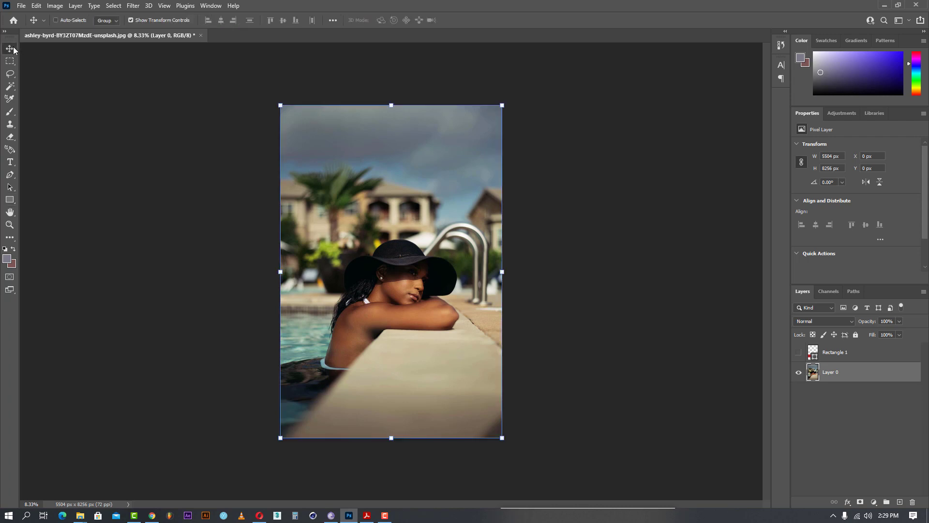
pyautogui.click(22, 5)
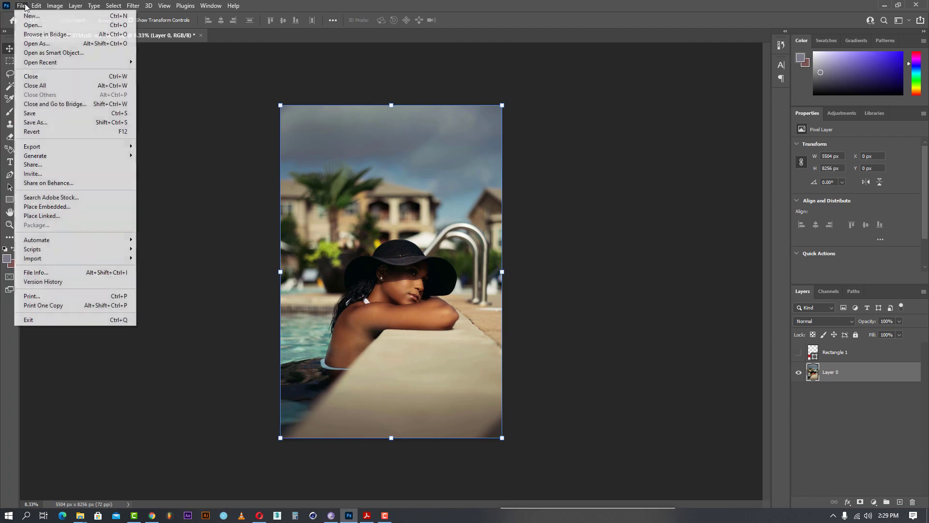
pyautogui.moveTo(85, 65)
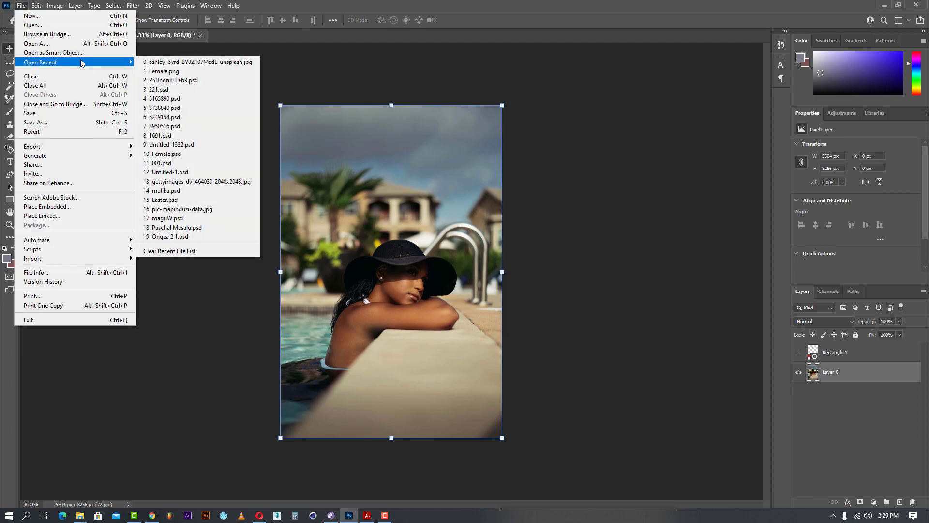
pyautogui.click(32, 24)
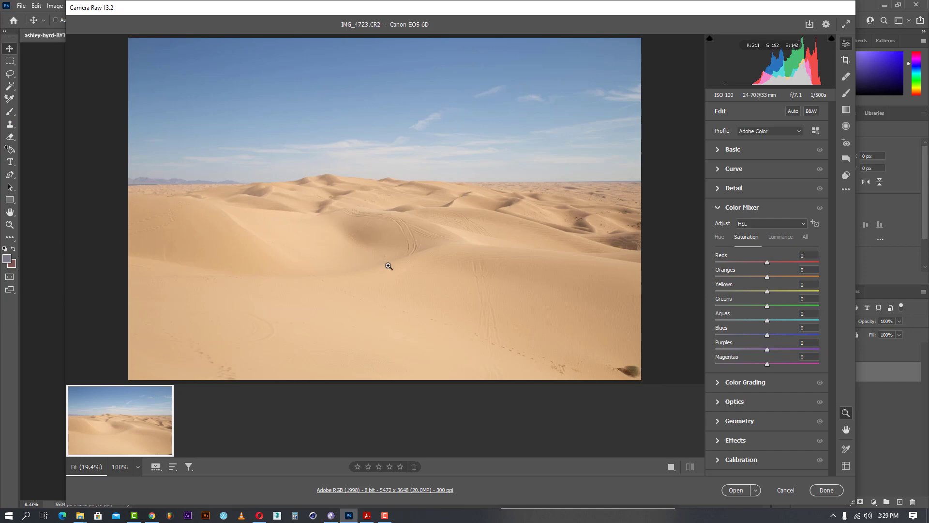
# Step: In the Basic adjustments, set Contrast +30, Highlights +30, Shadows -63, Dehaze +20, Vibrance +20 and Saturation +3
pyautogui.click(733, 208)
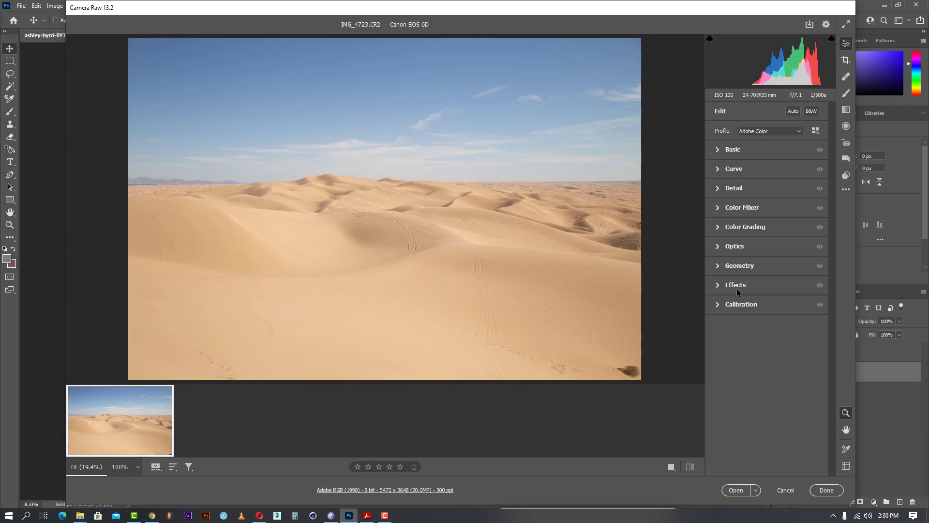
pyautogui.click(717, 150)
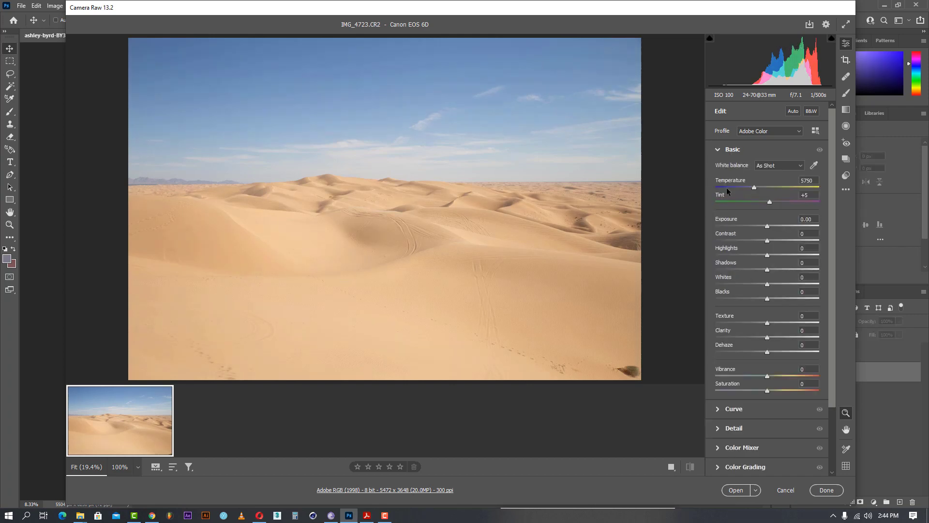
pyautogui.moveTo(767, 241); pyautogui.dragTo(783, 241)
pyautogui.moveTo(768, 255); pyautogui.dragTo(735, 269)
pyautogui.moveTo(767, 352); pyautogui.dragTo(778, 351)
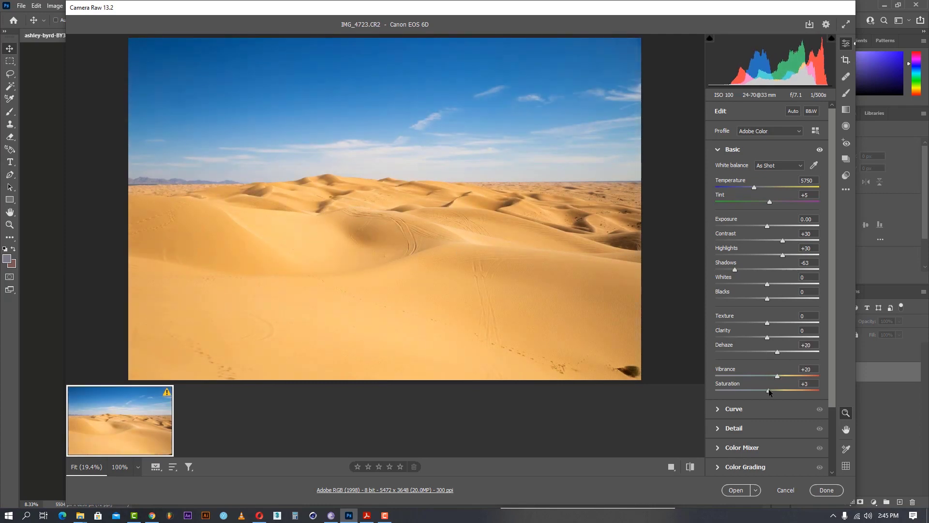
# Step: Adjust the desert photo's tone curve
pyautogui.click(726, 150)
pyautogui.click(726, 172)
pyautogui.moveTo(768, 344); pyautogui.dragTo(756, 376)
pyautogui.click(730, 169)
# Step: In the Color Mixer, set Yellows hue -17, Oranges luminance +5, and saturation of Reds -28, Oranges -9, Aquas -80 and Blues +37
pyautogui.click(733, 209)
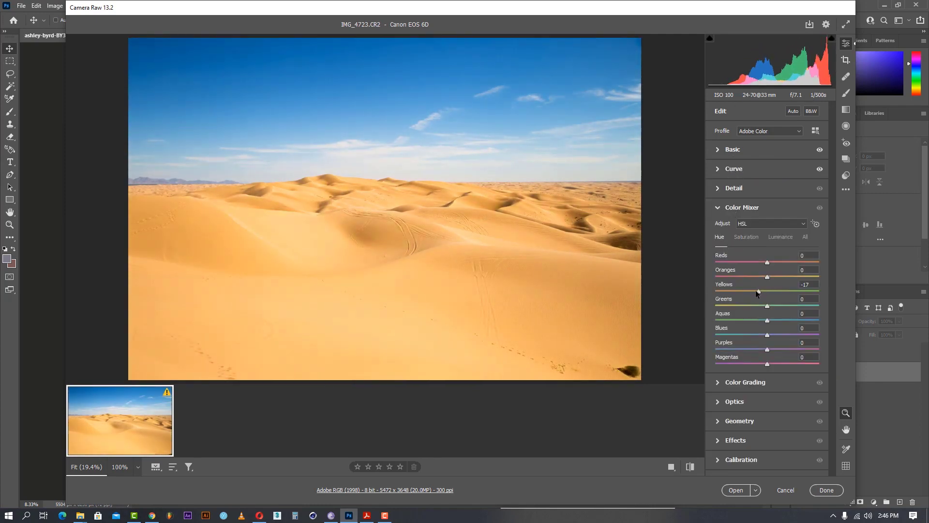
pyautogui.moveTo(767, 276)
pyautogui.mouseDown()
pyautogui.moveTo(751, 276)
pyautogui.moveTo(762, 277)
pyautogui.mouseUp()
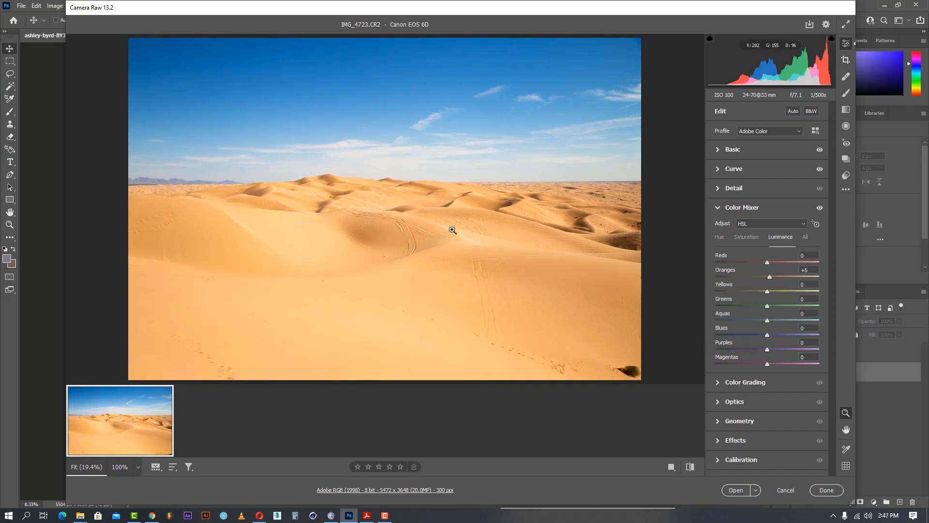
pyautogui.moveTo(767, 335); pyautogui.dragTo(787, 335)
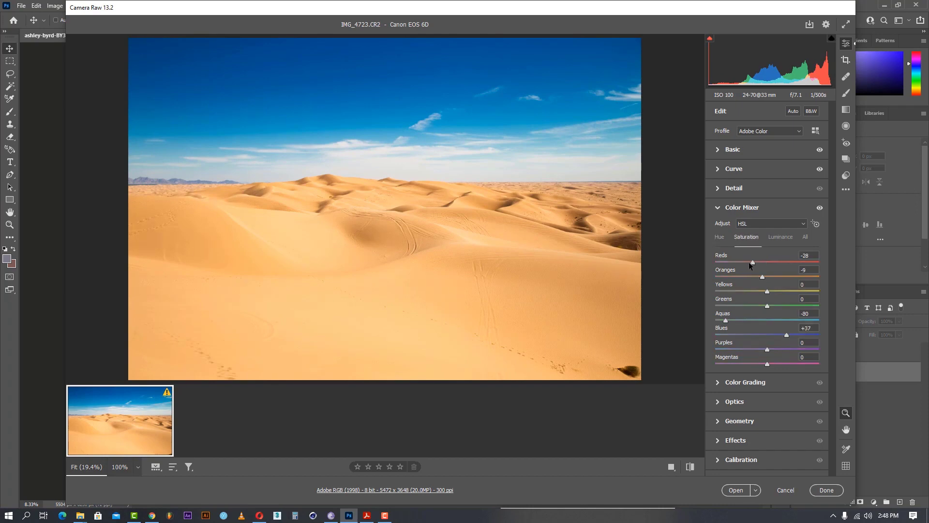
# Step: Set the desert photo's Sharpening to 71 in the Detail adjustments
pyautogui.click(742, 207)
pyautogui.click(734, 187)
pyautogui.moveTo(752, 211); pyautogui.dragTo(766, 212)
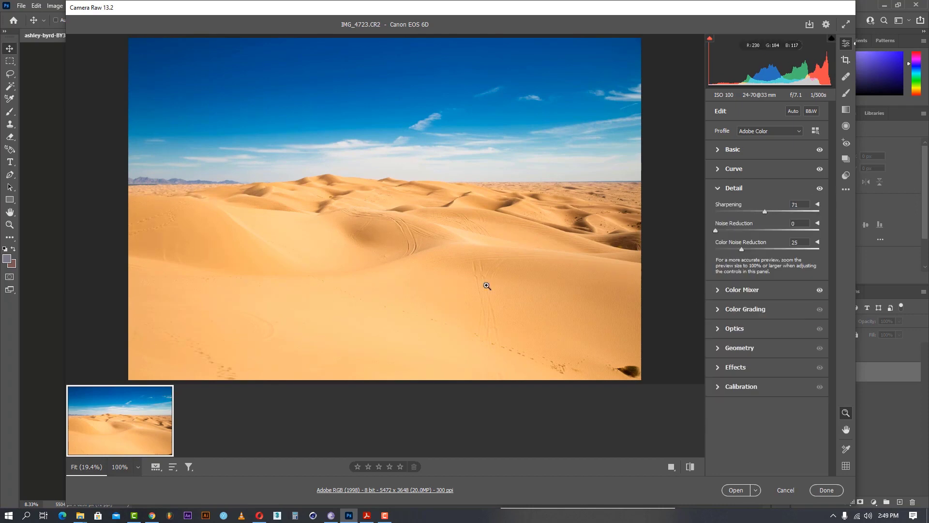
# Step: Compare the edited desert photo with its original using the before/after views
pyautogui.click(720, 188)
pyautogui.click(690, 467)
pyautogui.click(690, 467)
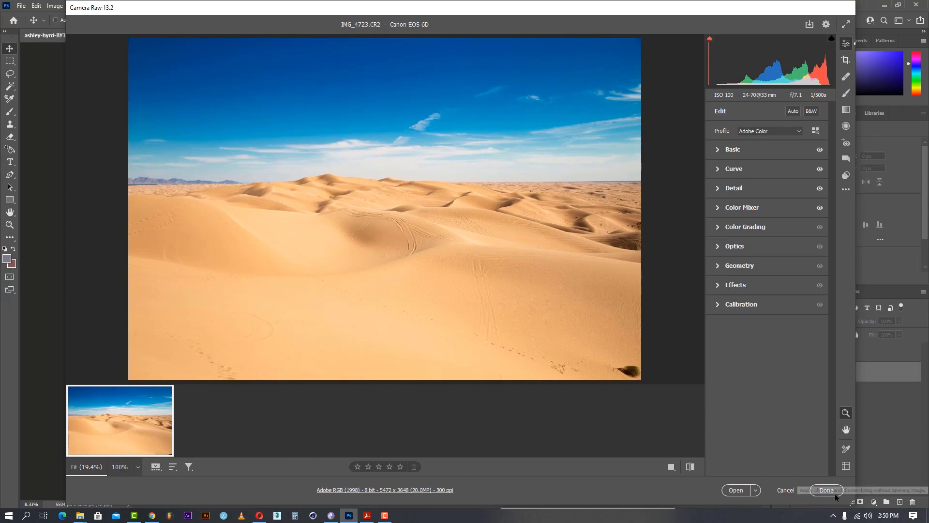
pyautogui.hotkey('shift', 'p')
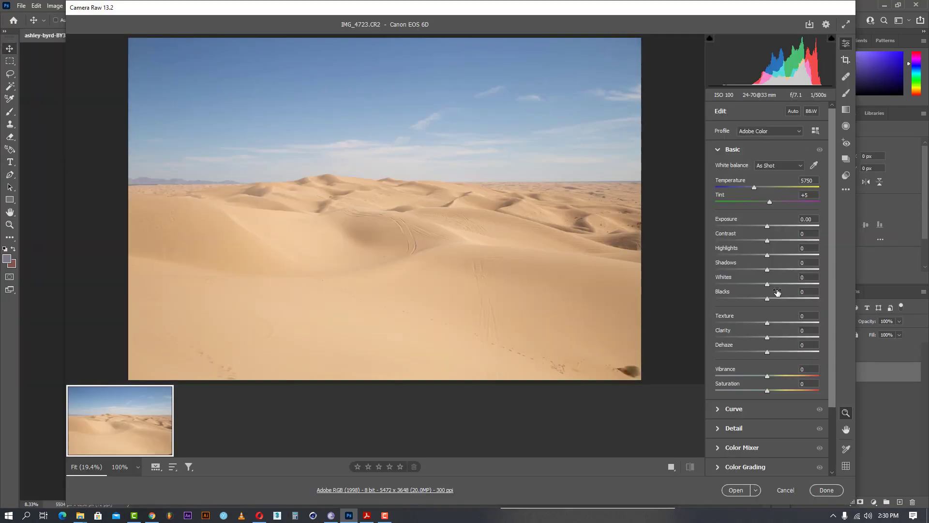
# Step: In Color Grading, show the Shadows wheel with its hue and saturation sliders and try tinting the shadows toward red
pyautogui.click(734, 151)
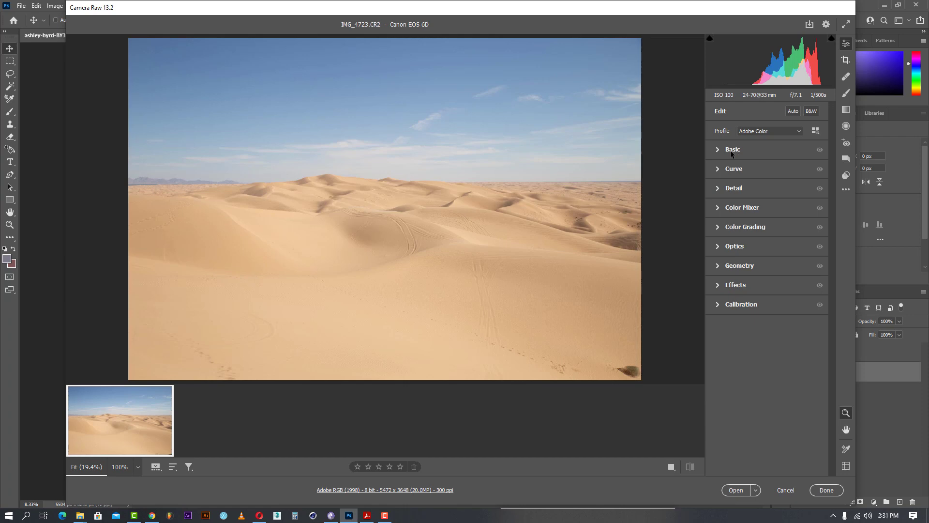
pyautogui.click(718, 228)
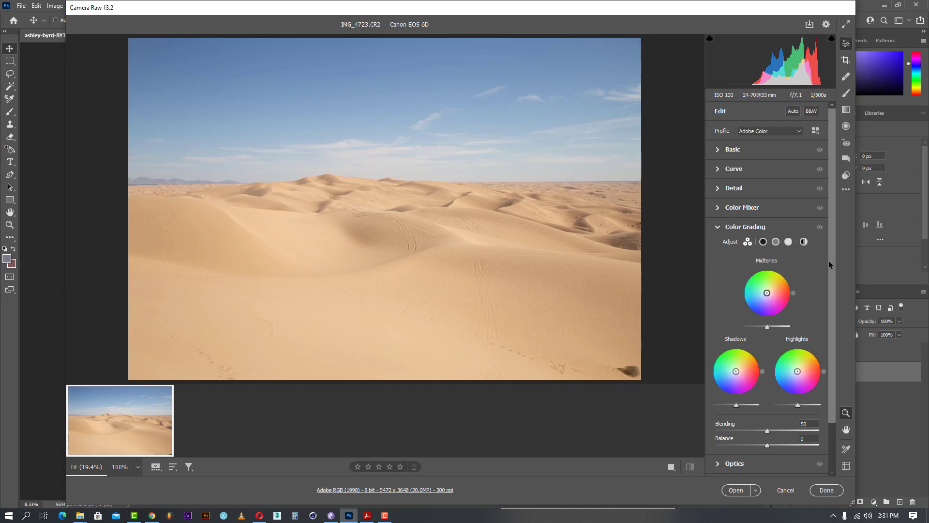
pyautogui.moveTo(834, 279); pyautogui.dragTo(834, 323)
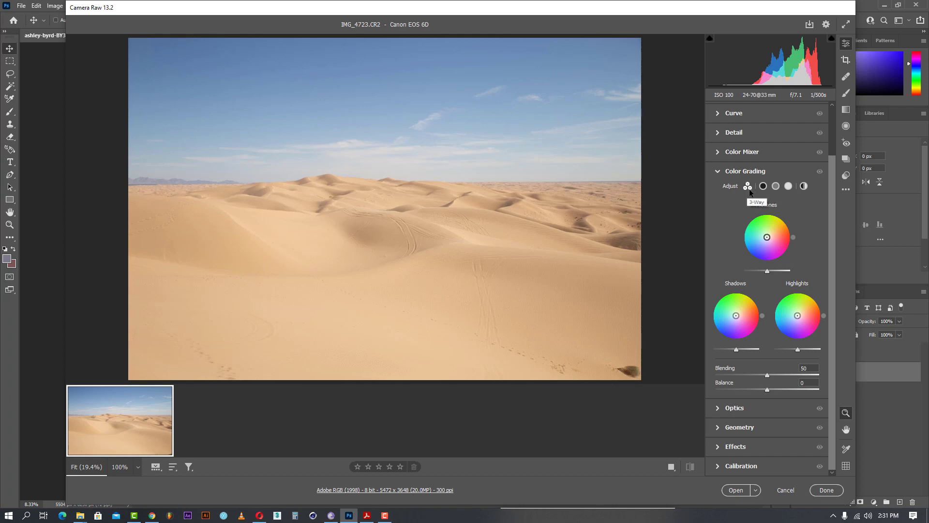
pyautogui.click(764, 188)
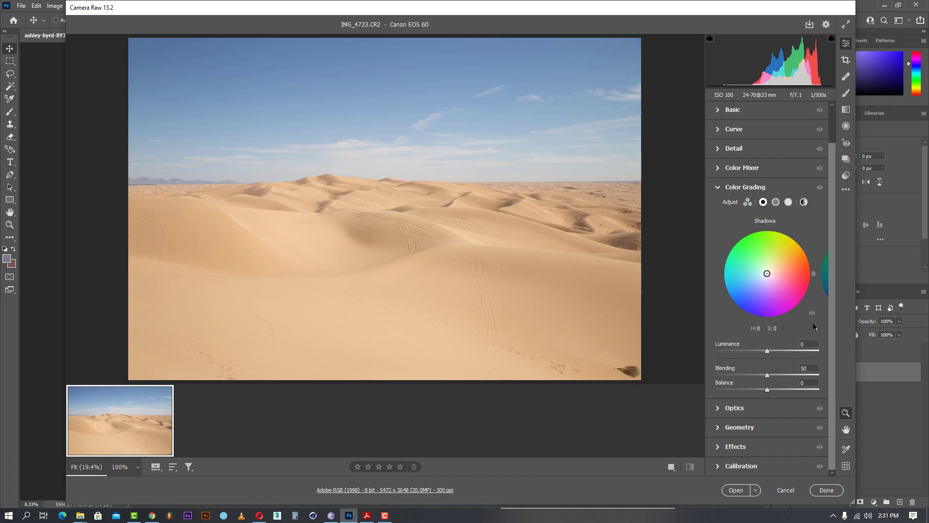
pyautogui.click(815, 329)
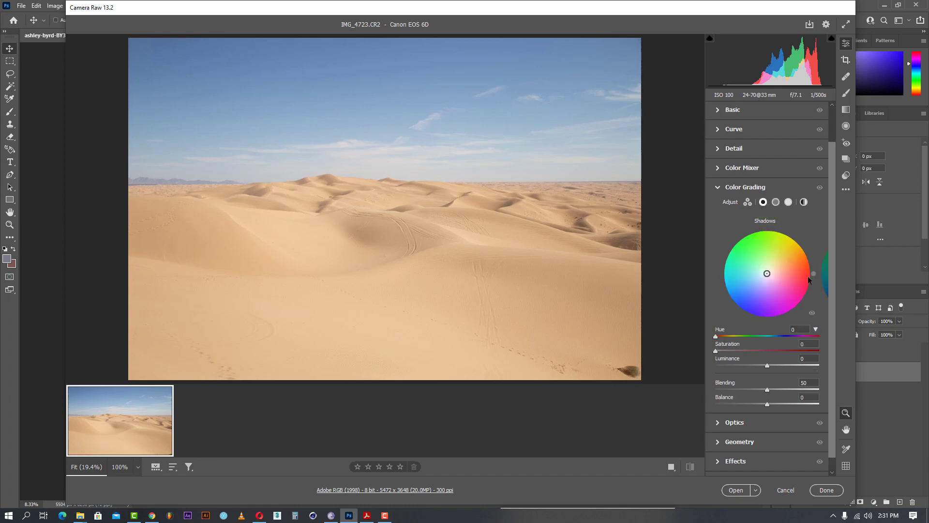
pyautogui.moveTo(815, 277); pyautogui.dragTo(788, 276)
# Step: Look through the Highlights and Global color grading and the Optics options, and leave Camera Raw without applying changes
pyautogui.click(789, 203)
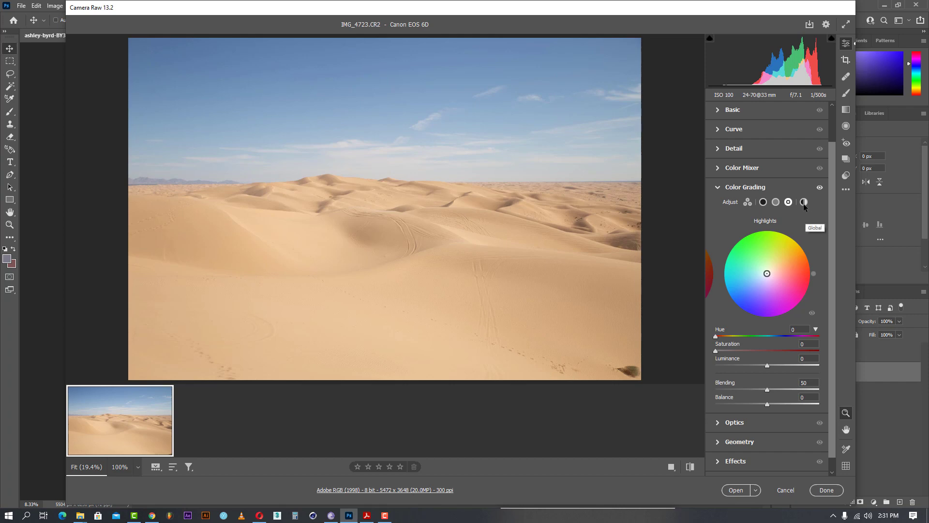
pyautogui.click(804, 202)
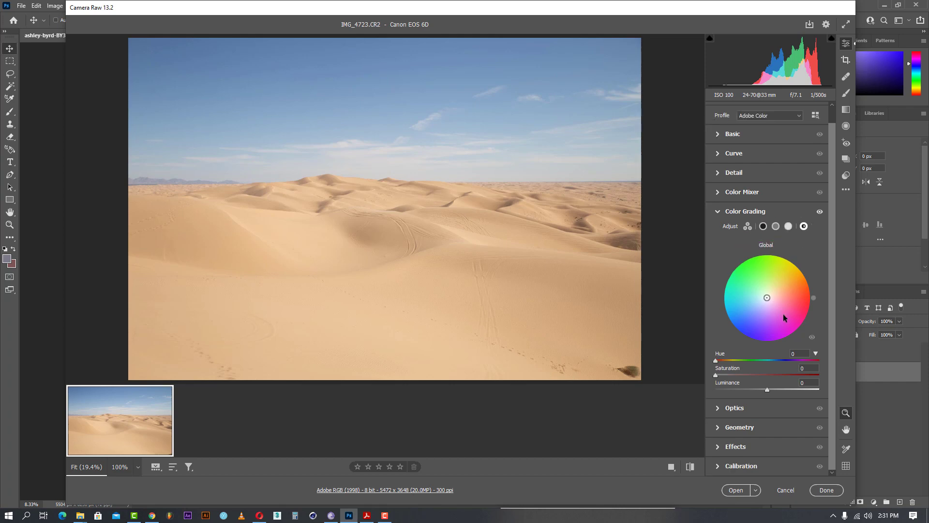
pyautogui.click(718, 407)
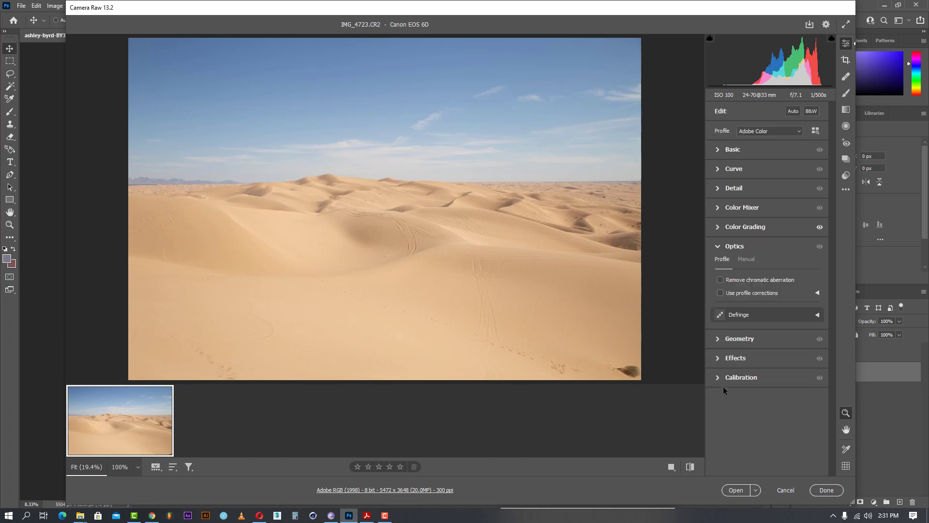
pyautogui.click(795, 490)
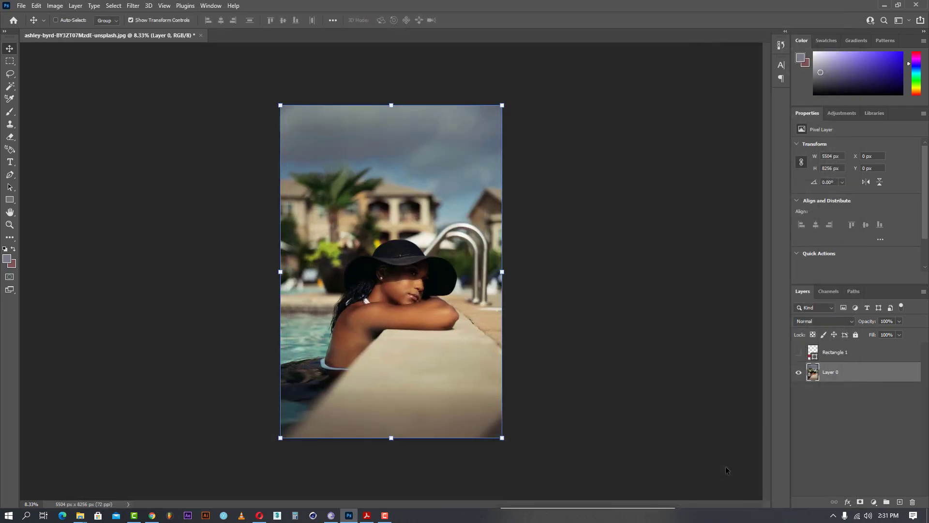